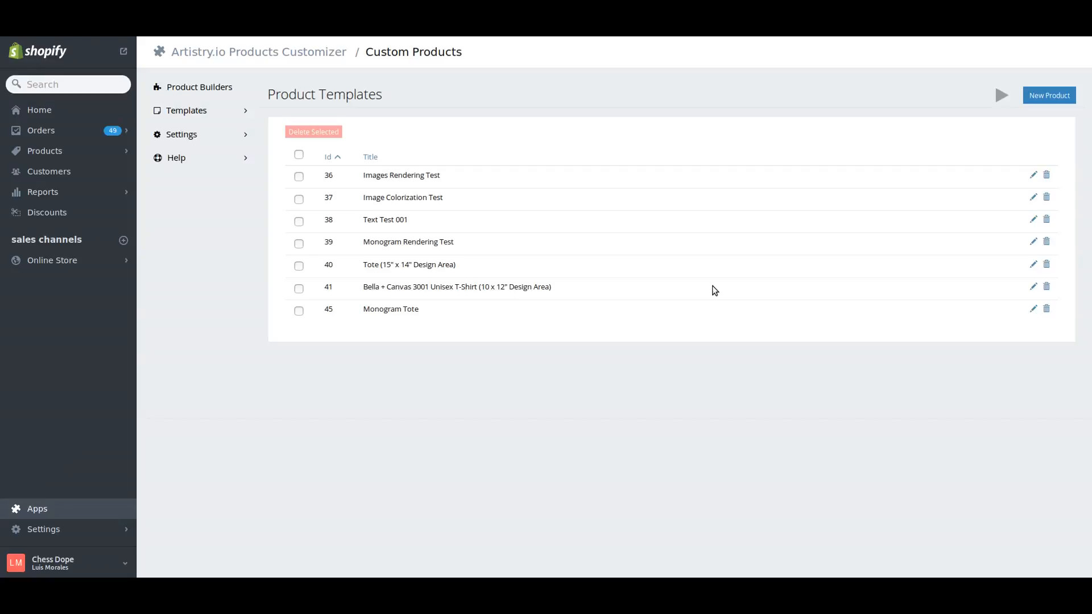
- Start a new product template from scratch and title it "Birthday Card"
{"action": "left_click", "coordinate": [1045, 100]}
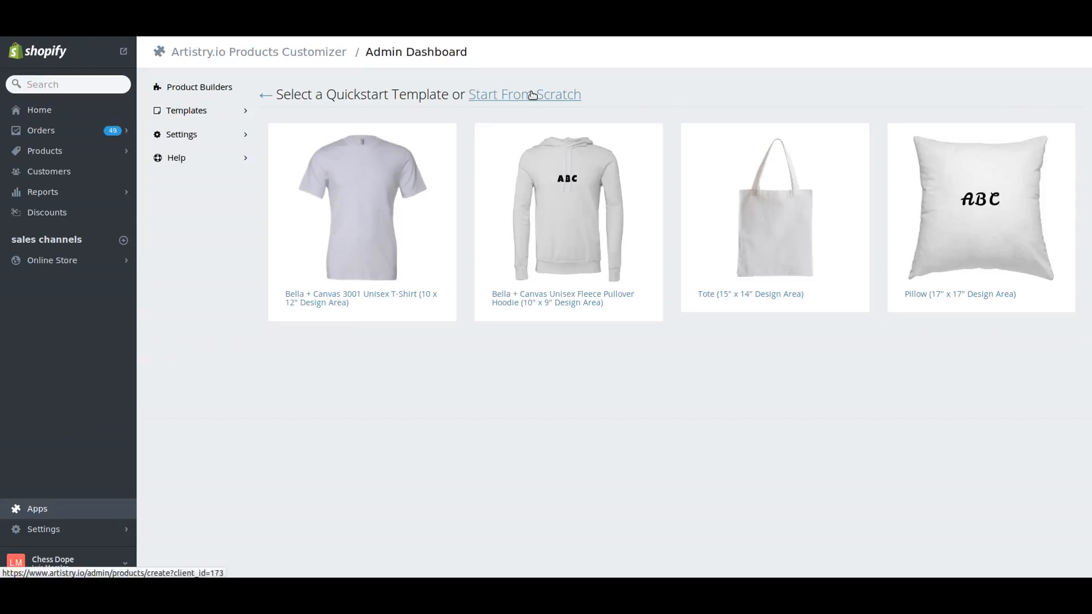
{"action": "left_click", "coordinate": [564, 97]}
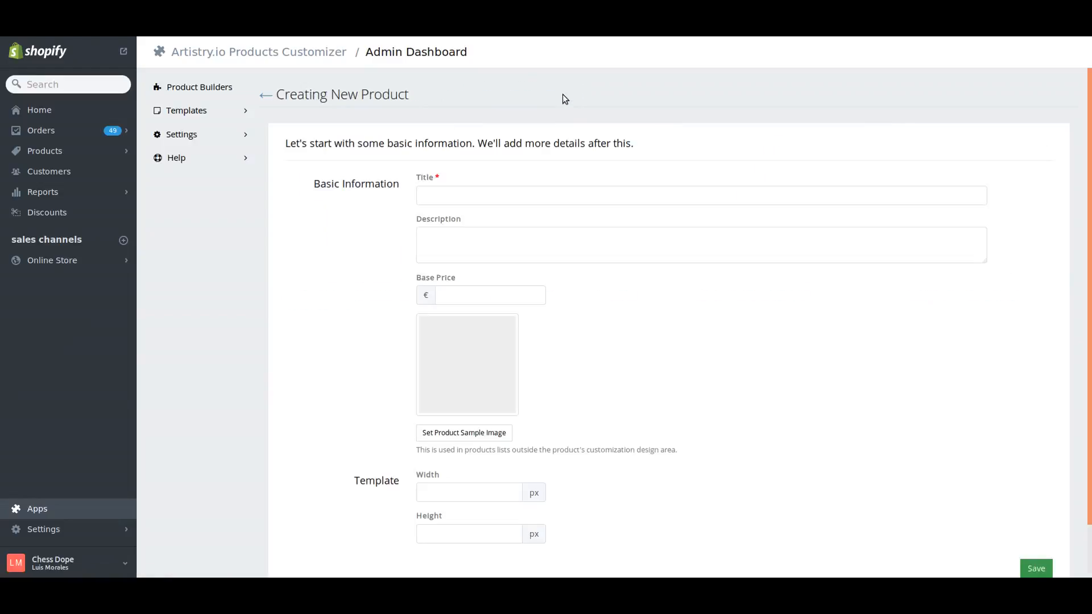
{"action": "left_click", "coordinate": [493, 198]}
{"action": "type", "text": "B"}
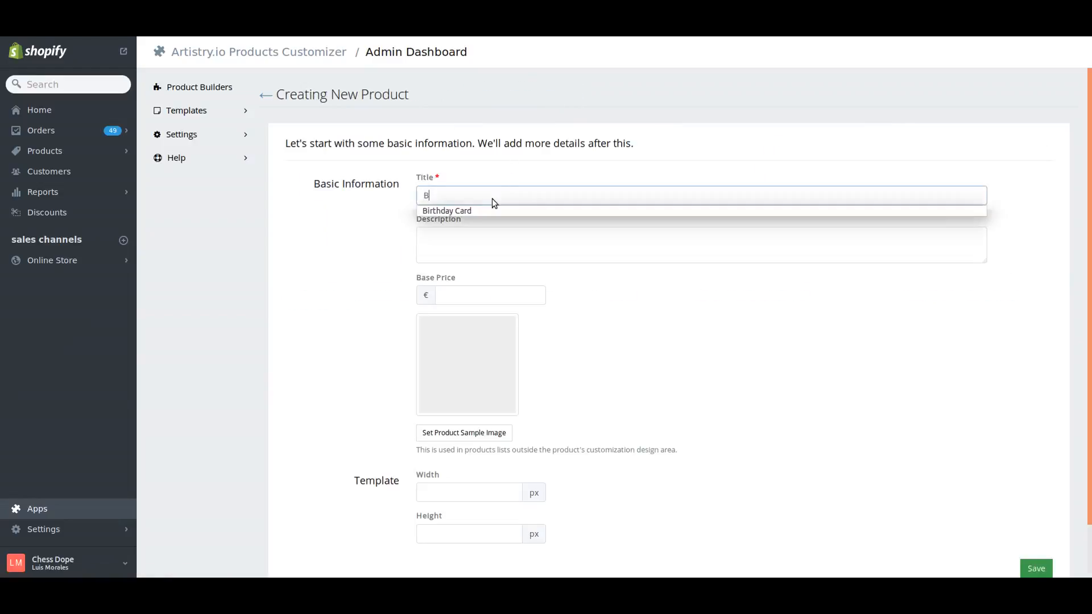
{"action": "type", "text": "irthday Card"}
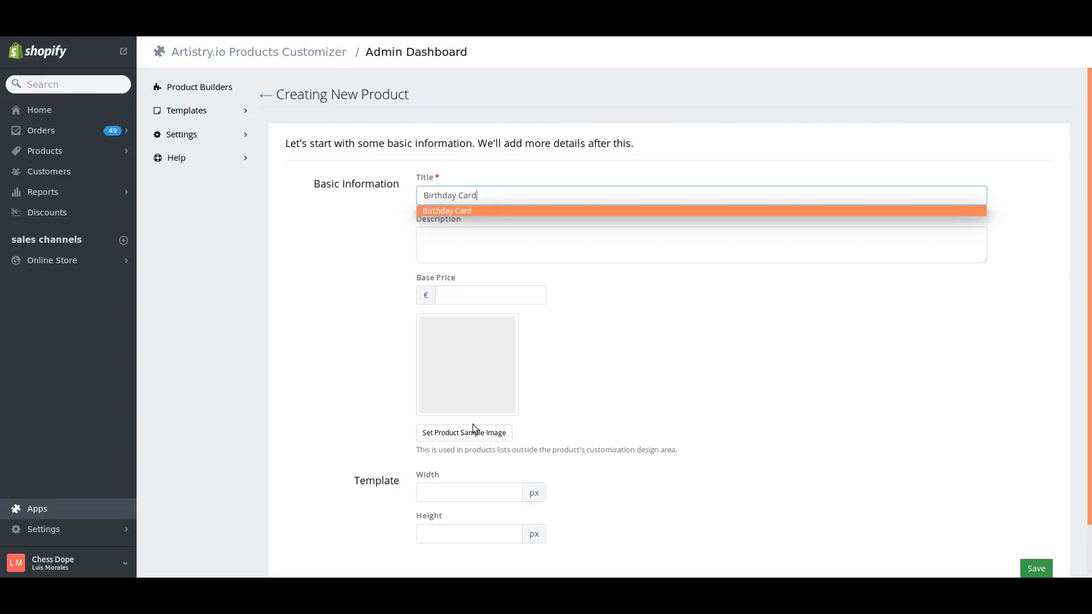
- Set the template size to 2100 px wide by 1500 px high and save the new product
{"action": "left_click", "coordinate": [463, 494]}
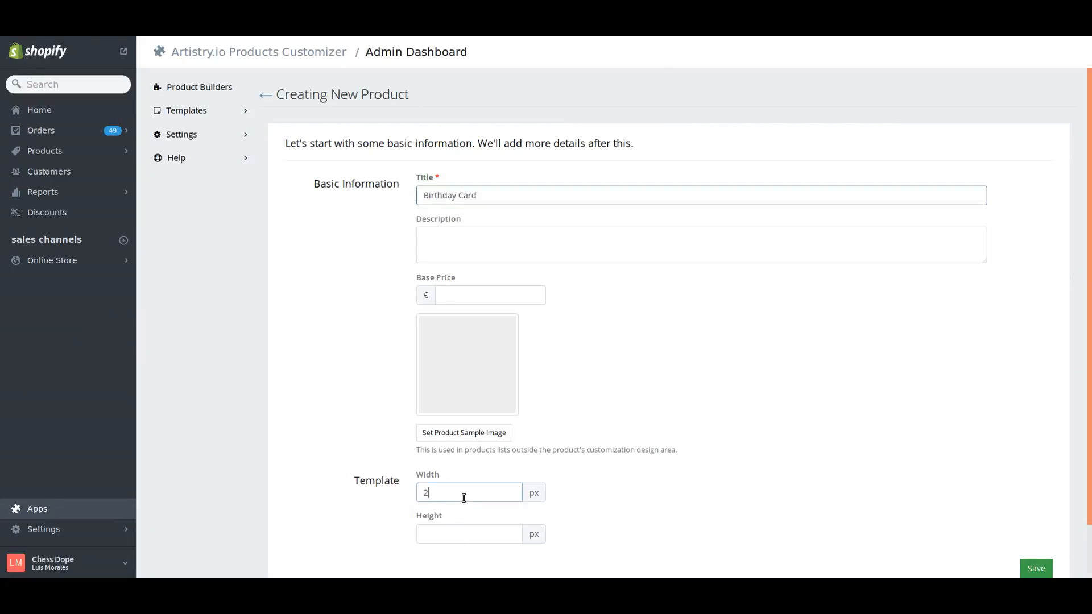
{"action": "type", "text": "210"}
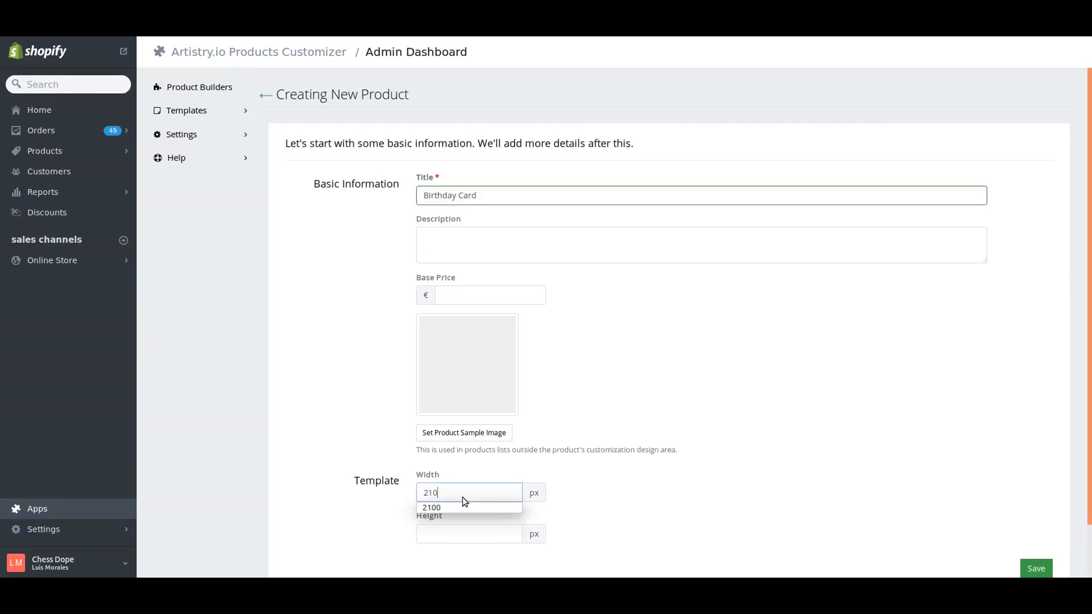
{"action": "left_click", "coordinate": [457, 517]}
{"action": "left_click", "coordinate": [461, 529]}
{"action": "type", "text": "1500"}
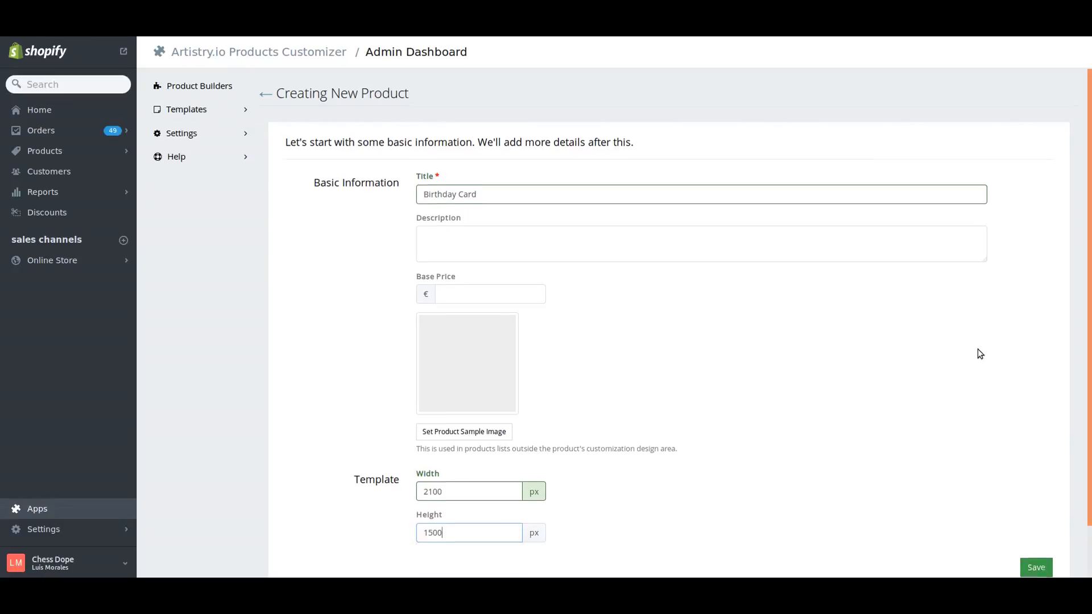
{"action": "scroll", "coordinate": [970, 344], "scroll_direction": "down", "scroll_amount": 1}
{"action": "left_click", "coordinate": [1036, 539]}
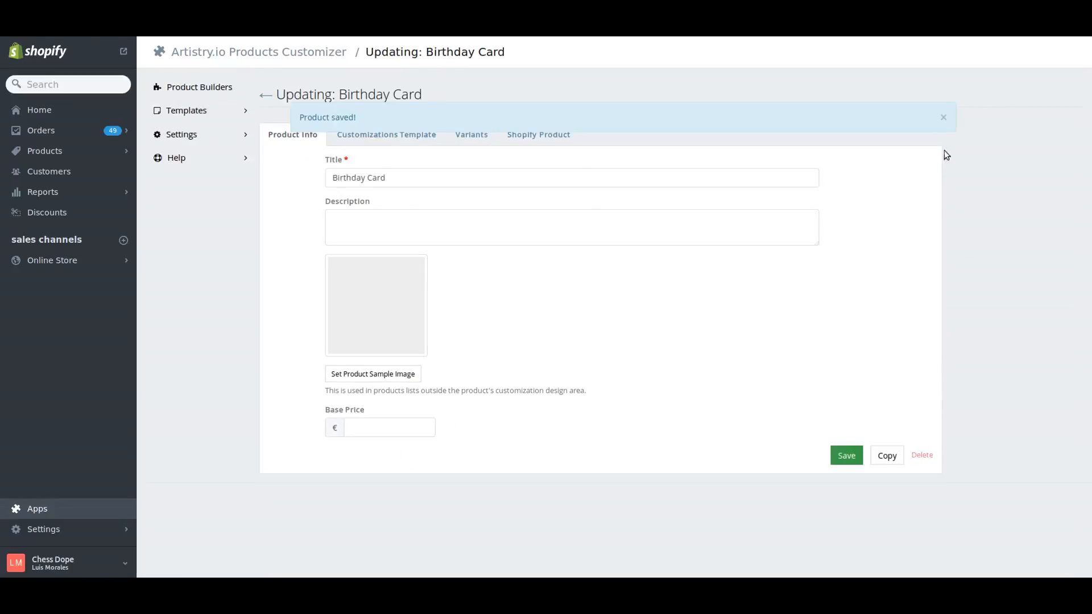
{"action": "left_click", "coordinate": [943, 120]}
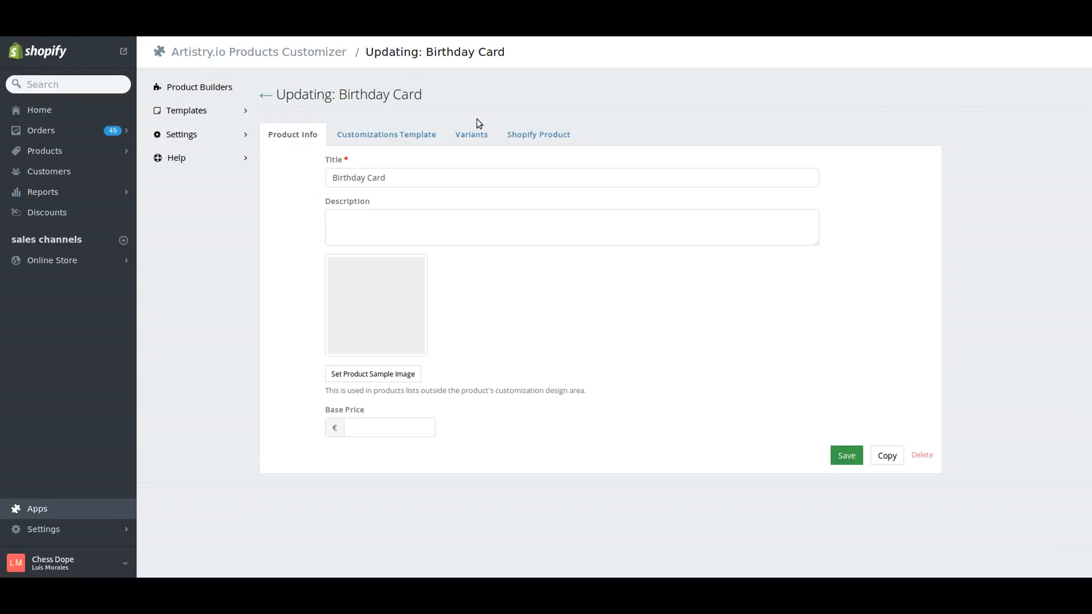
- In the product's customizations template, upload birthday-card-background.png as the Background Image element's image and save the element
{"action": "left_click", "coordinate": [358, 142]}
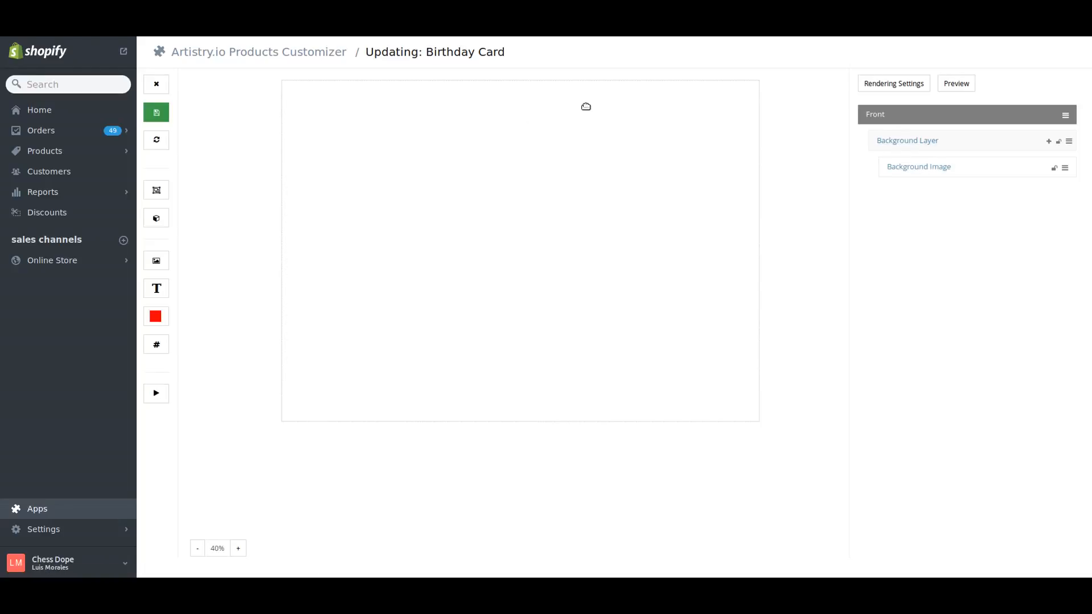
{"action": "left_click", "coordinate": [895, 167]}
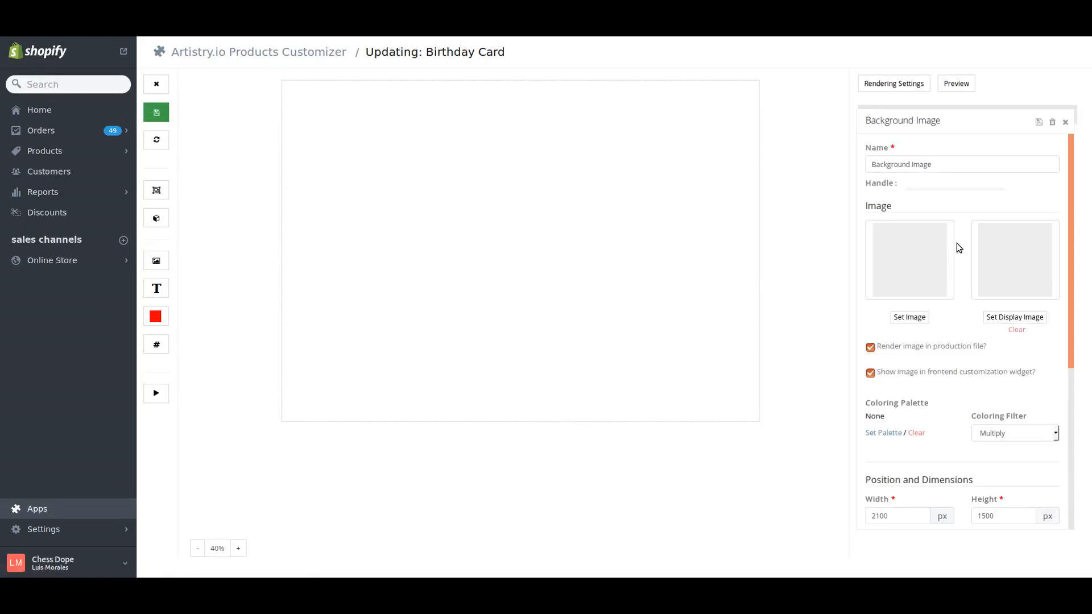
{"action": "scroll", "coordinate": [957, 242], "scroll_direction": "down", "scroll_amount": 1}
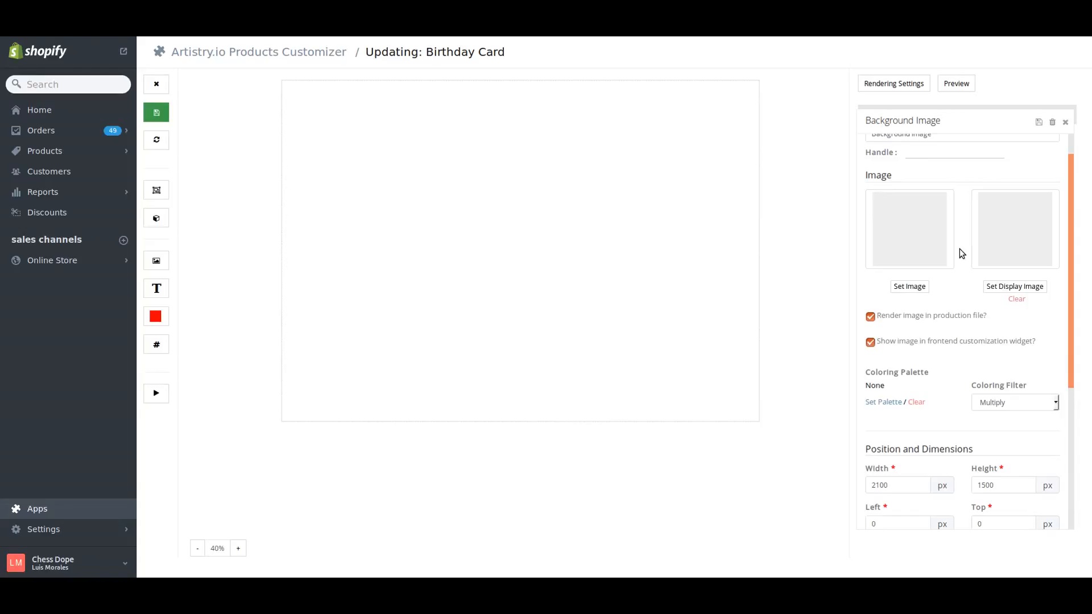
{"action": "scroll", "coordinate": [954, 290], "scroll_direction": "up", "scroll_amount": 1}
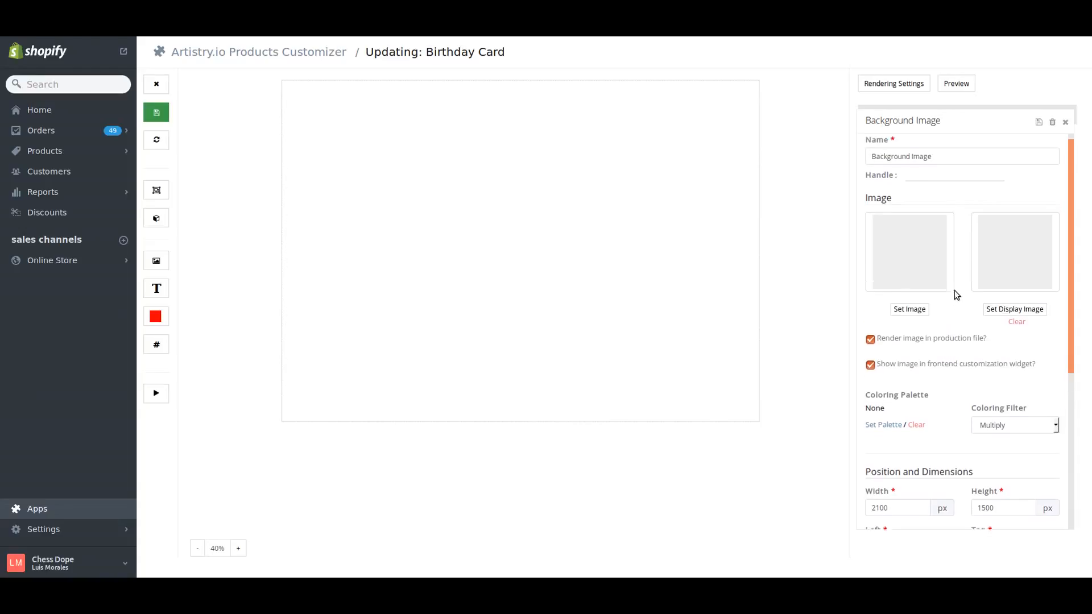
{"action": "left_click", "coordinate": [919, 321]}
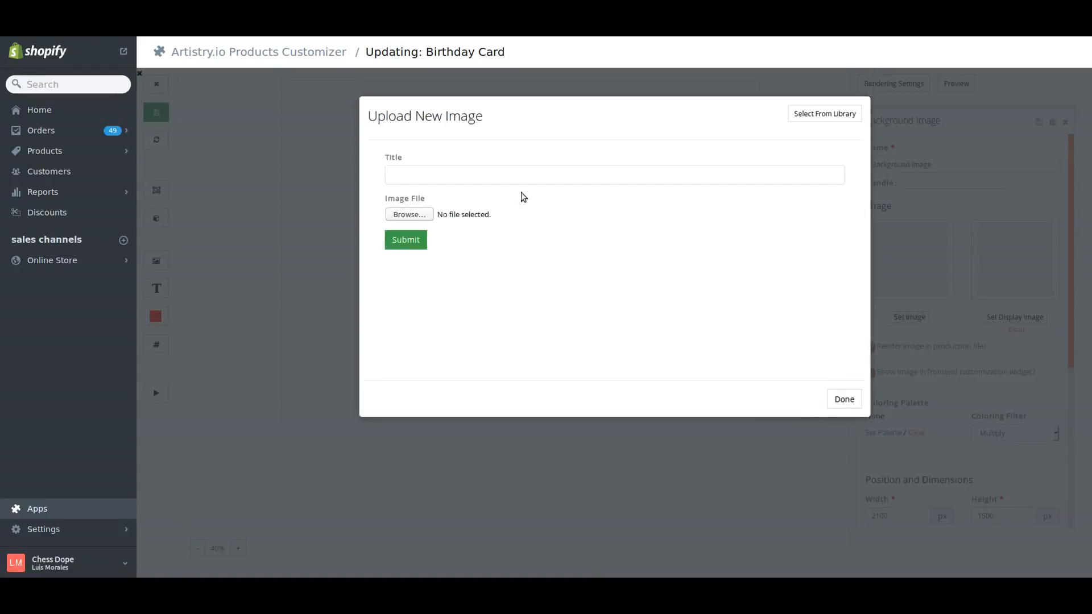
{"action": "left_click", "coordinate": [414, 215]}
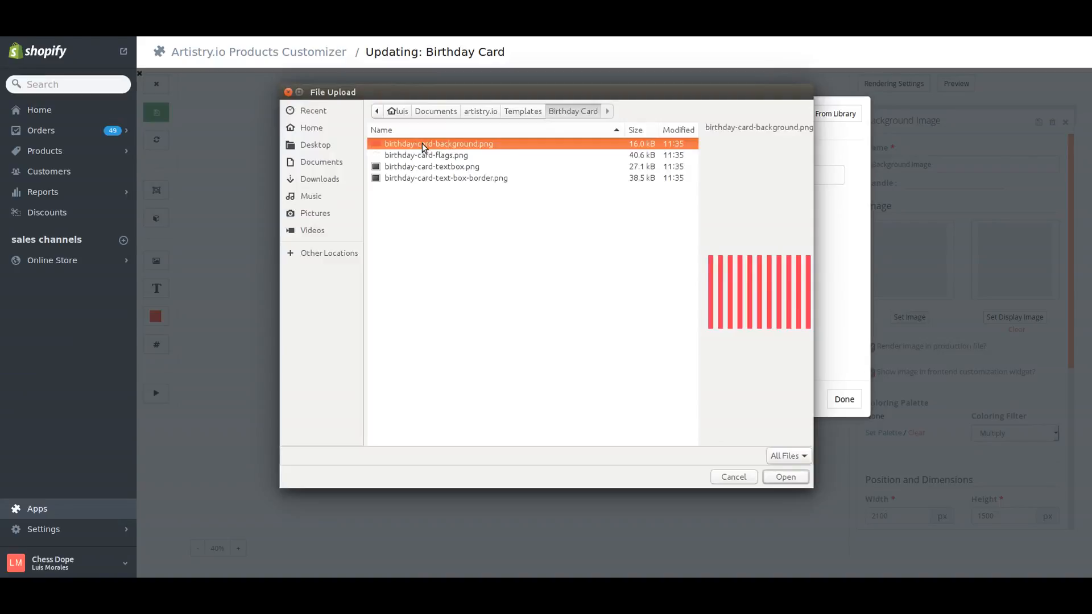
{"action": "left_click", "coordinate": [795, 482]}
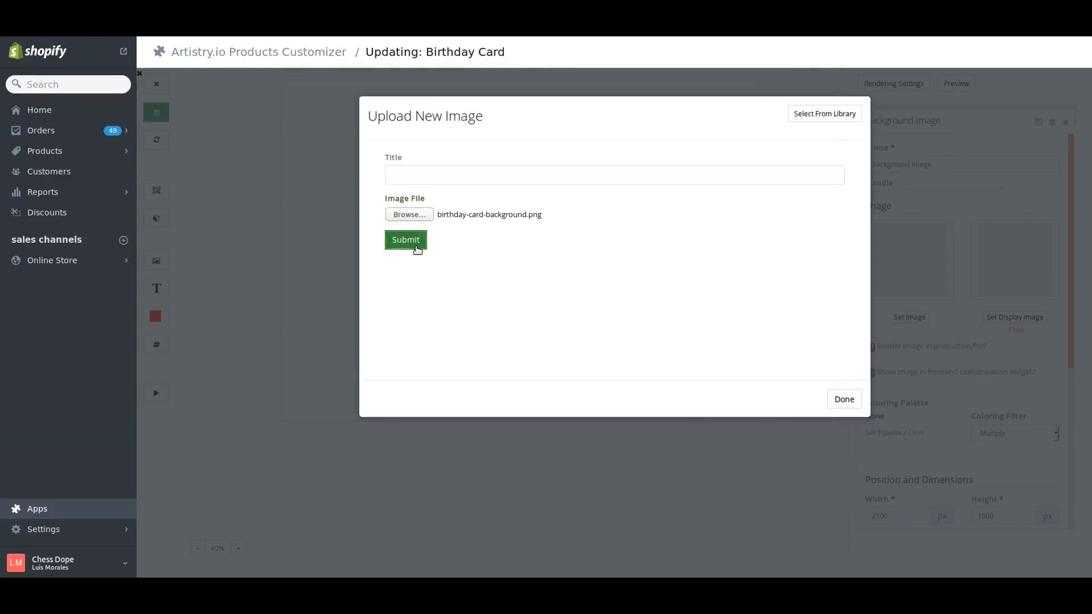
{"action": "left_click", "coordinate": [418, 249]}
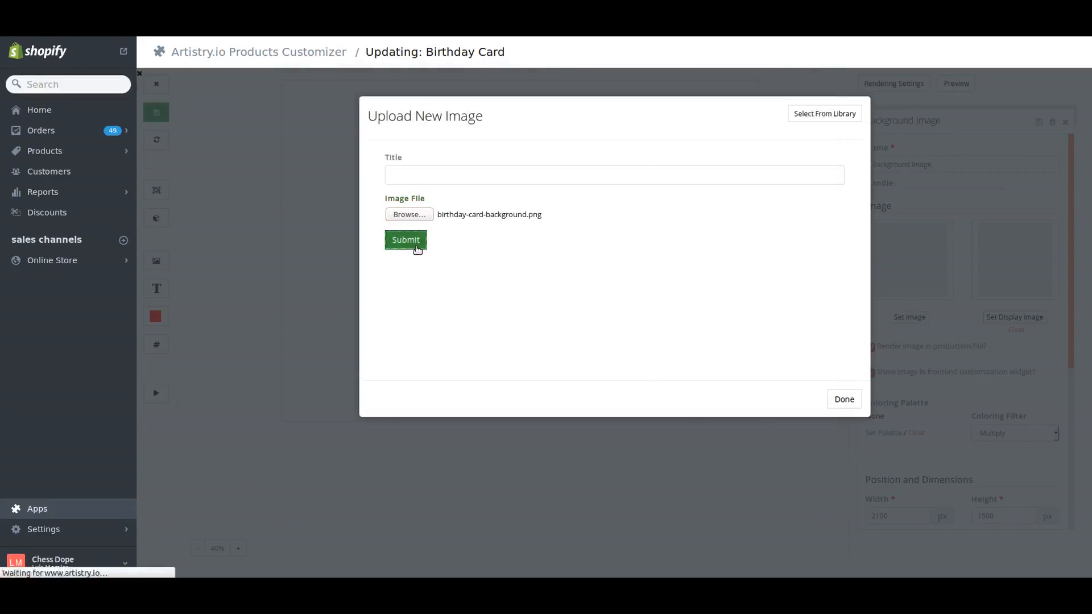
{"action": "left_click", "coordinate": [415, 246]}
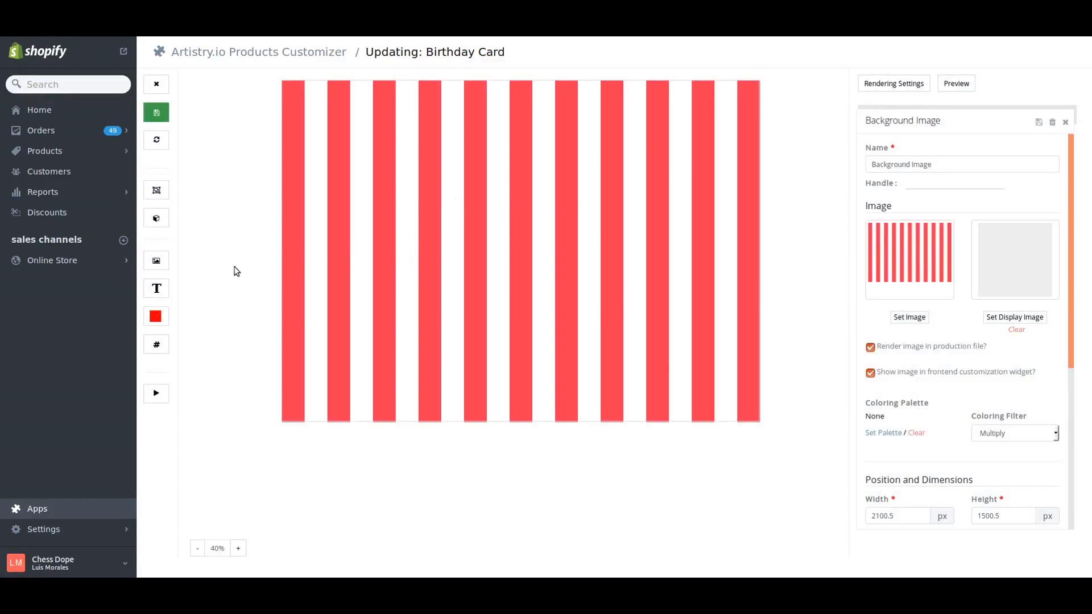
{"action": "left_click", "coordinate": [1039, 121]}
{"action": "left_click", "coordinate": [1066, 122]}
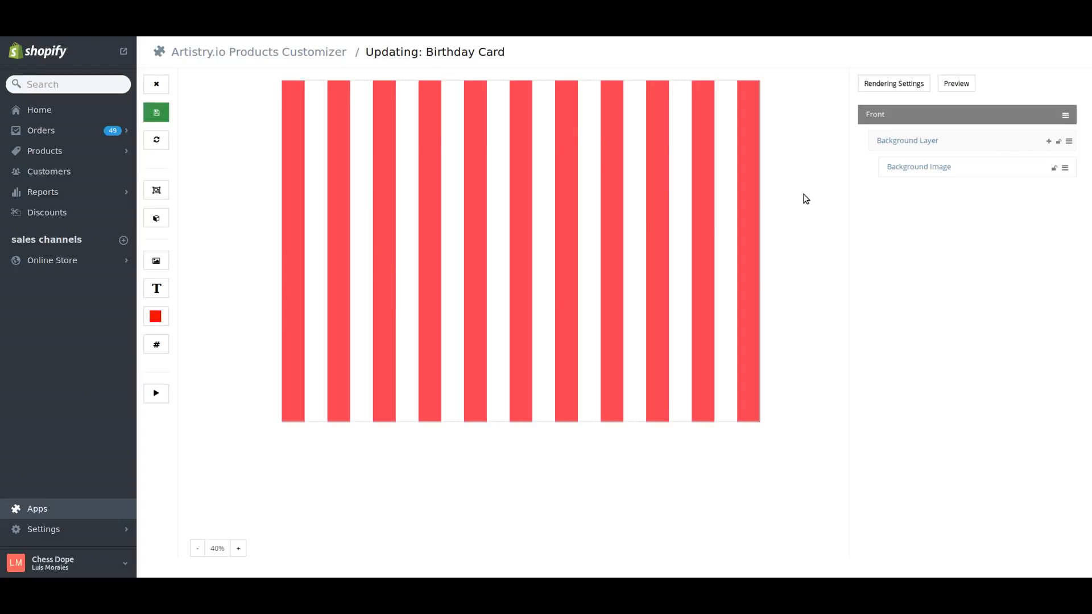
- Add a static image element to the Background Layer and name it "Textbox Image"
{"action": "left_click", "coordinate": [1050, 143]}
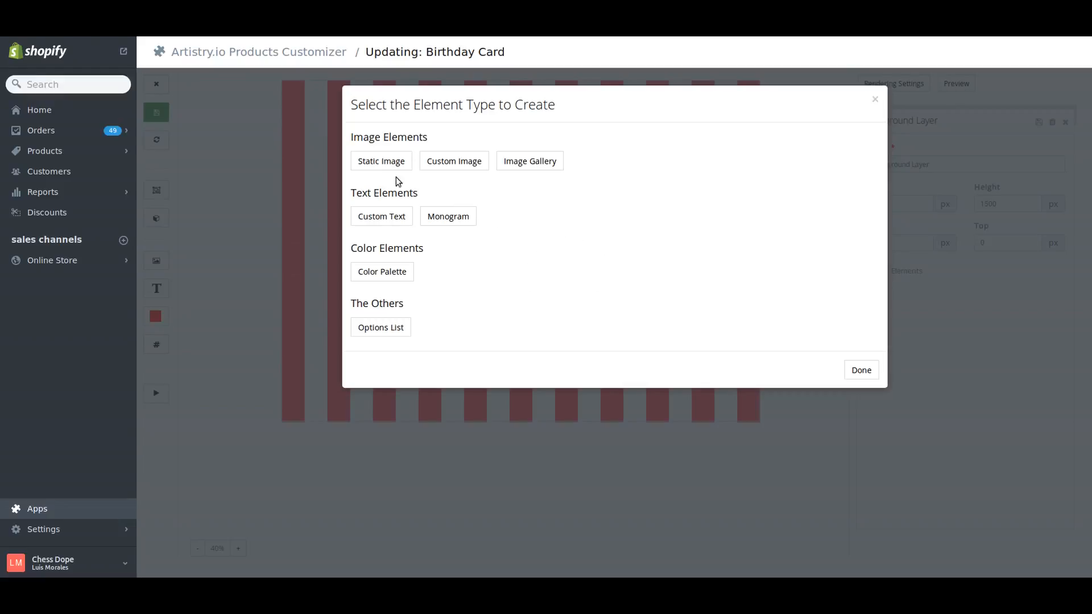
{"action": "left_click", "coordinate": [381, 162]}
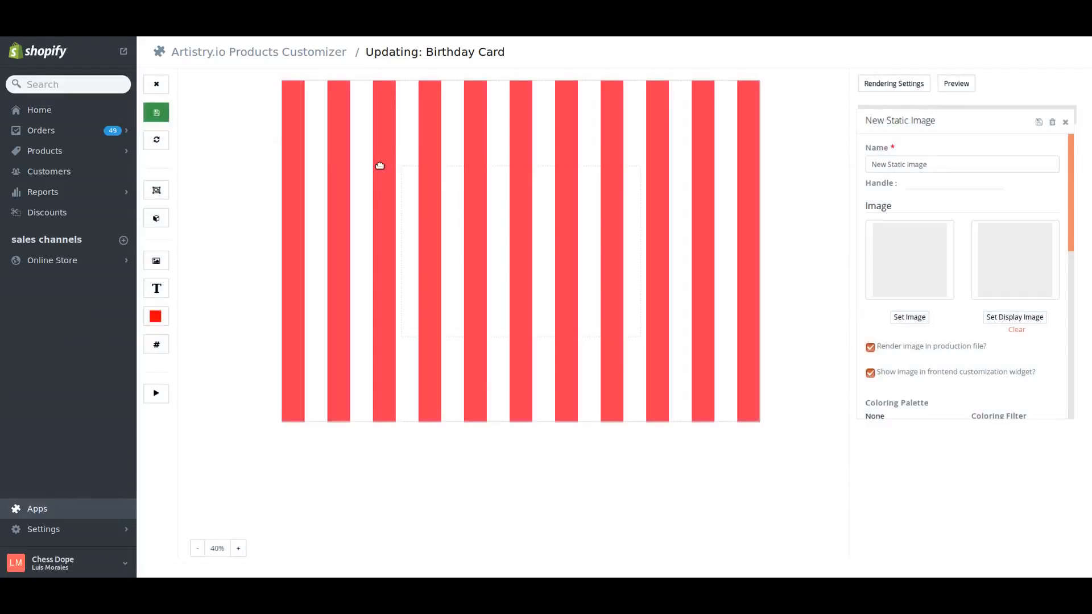
{"action": "left_click_drag", "start_coordinate": [963, 165], "coordinate": [804, 168]}
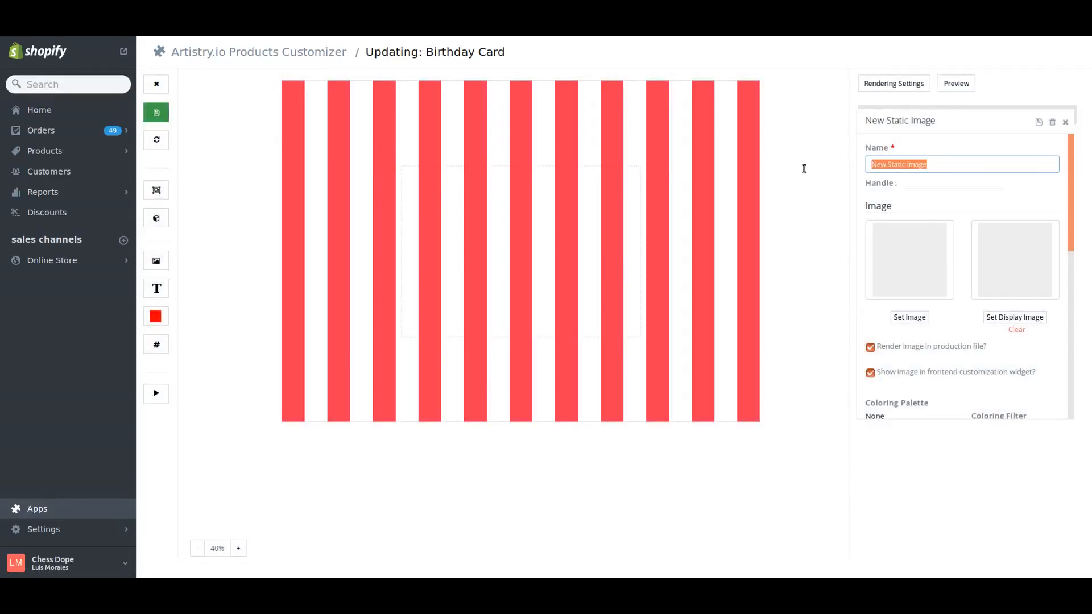
{"action": "type", "text": "Te"}
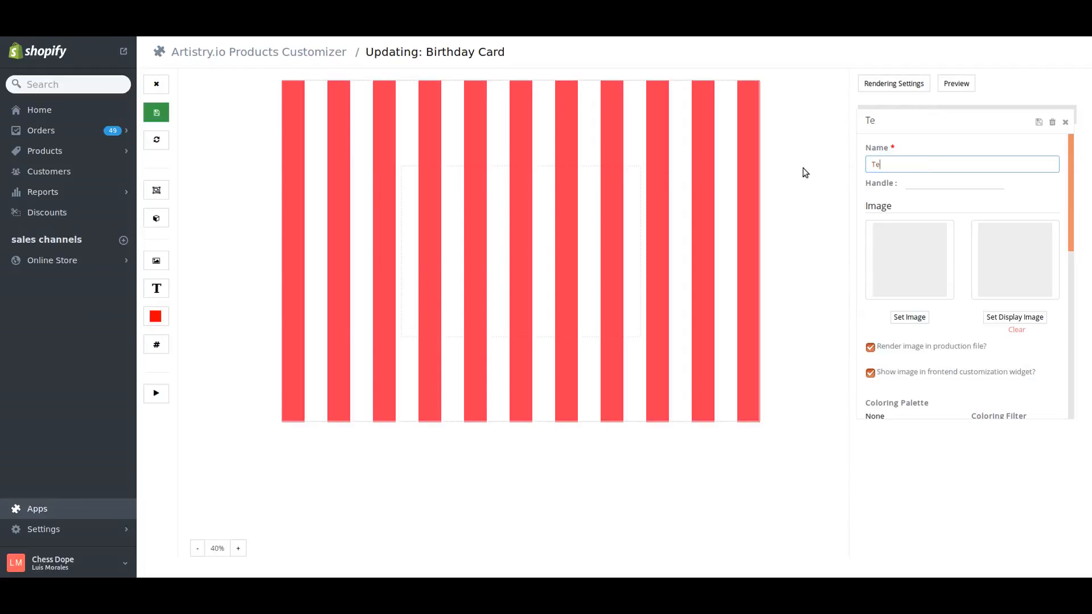
{"action": "type", "text": "xtbox Image"}
- Upload birthday-card-textbox.png as the Textbox Image element's image and save the element
{"action": "left_click", "coordinate": [926, 317]}
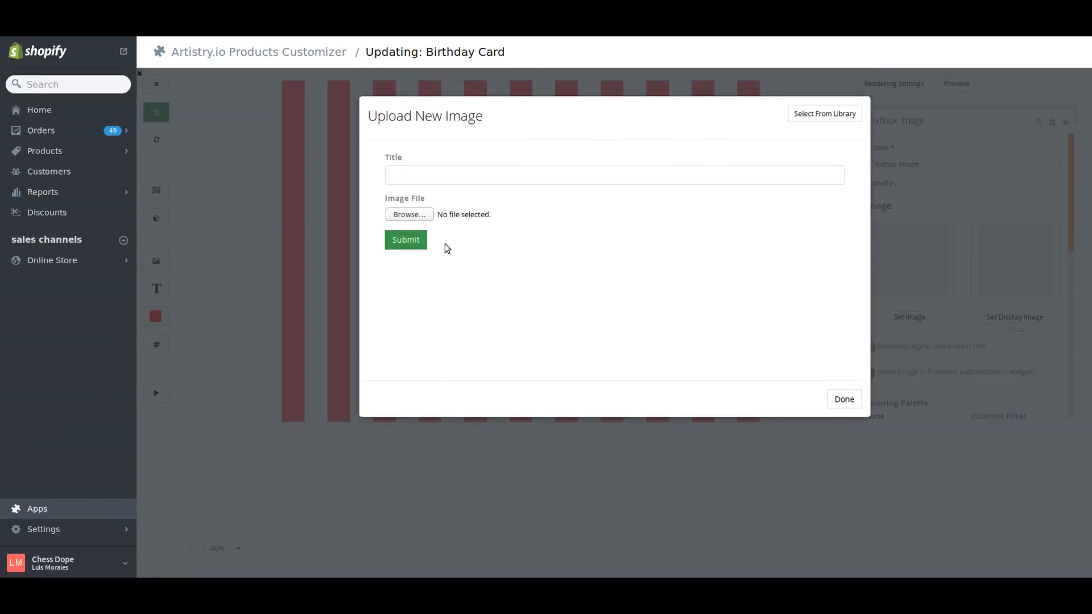
{"action": "left_click", "coordinate": [420, 217]}
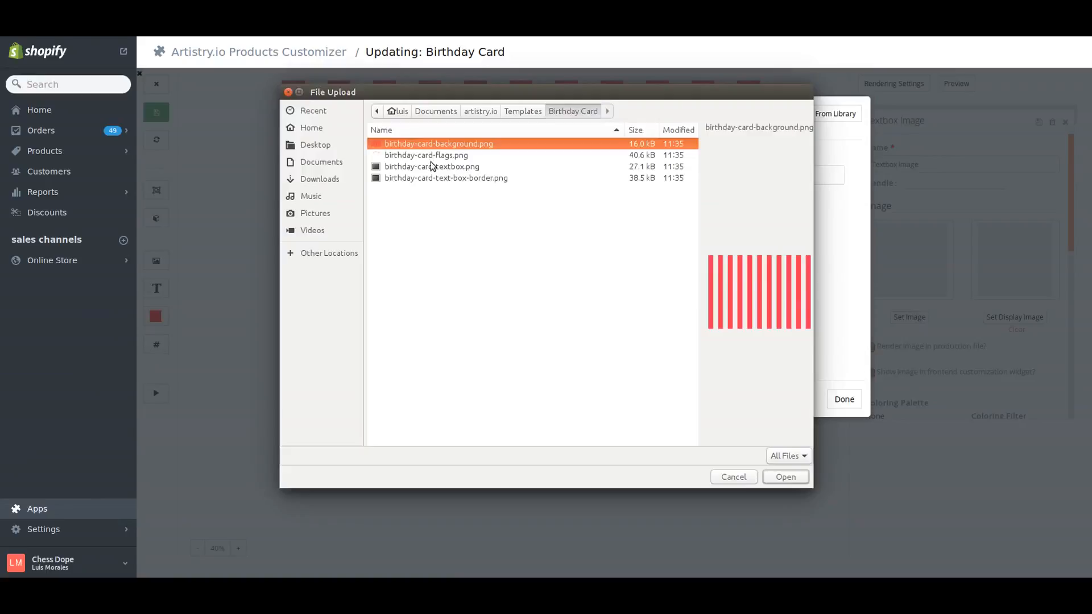
{"action": "left_click", "coordinate": [432, 169]}
{"action": "double_click", "coordinate": [431, 169]}
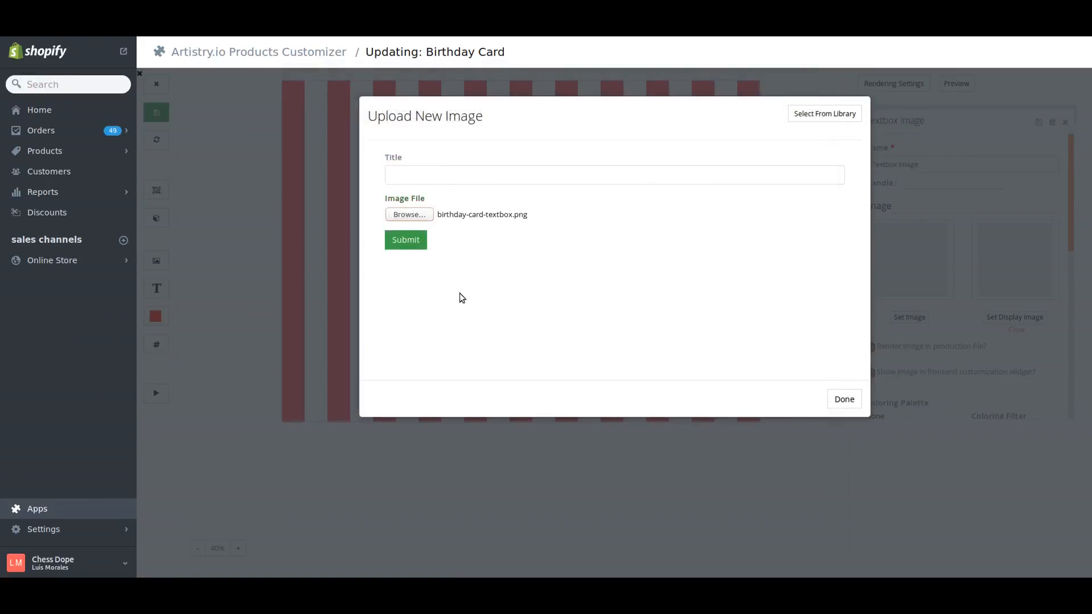
{"action": "left_click", "coordinate": [405, 239]}
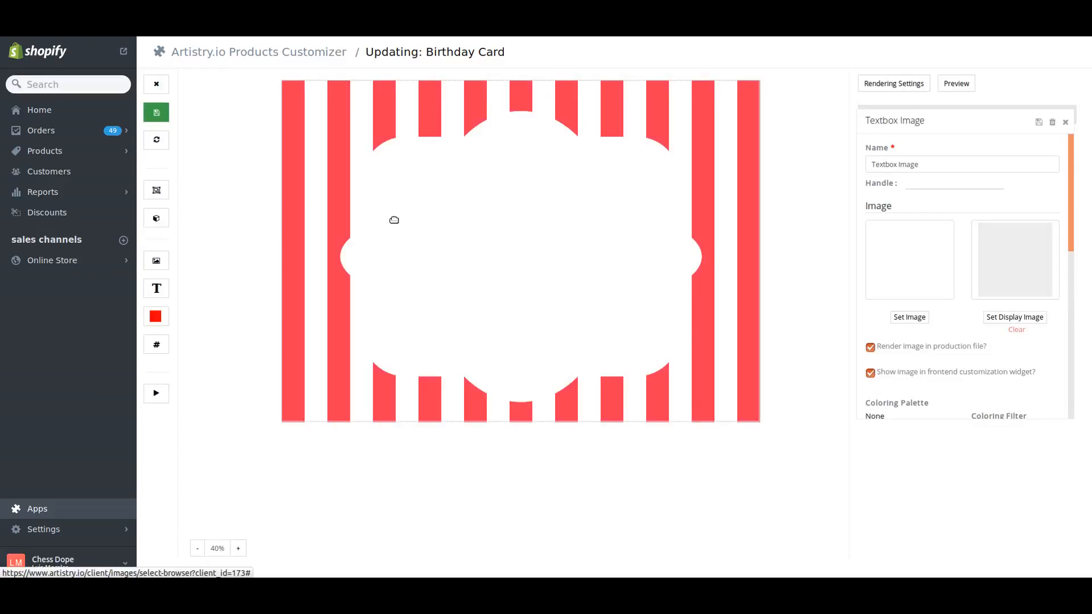
{"action": "left_click", "coordinate": [1040, 124]}
{"action": "left_click", "coordinate": [1065, 123]}
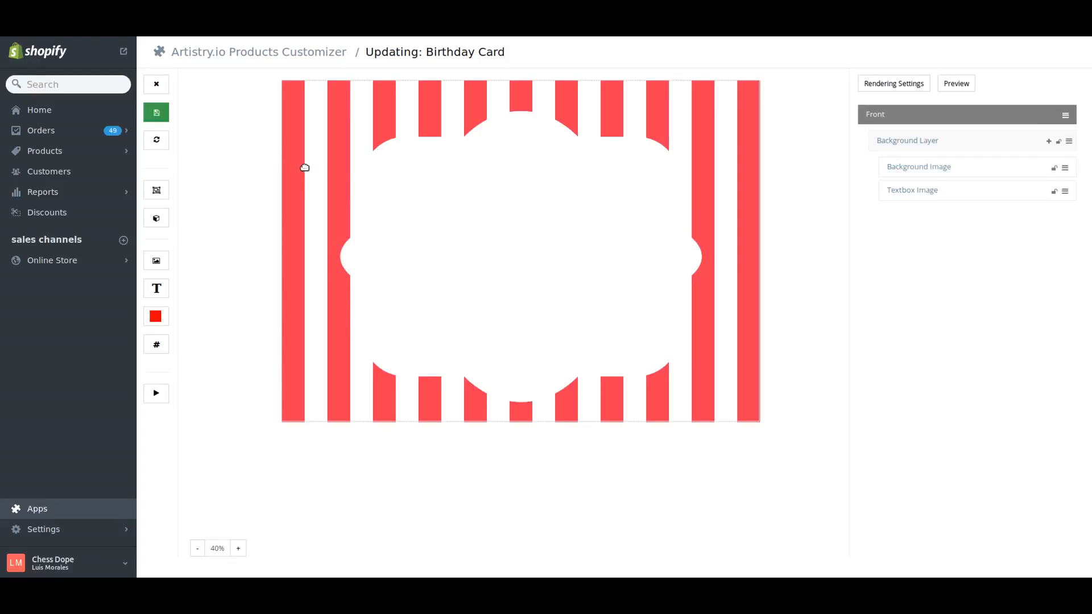
- Add another static image element to the Background Layer and name it "Textbox Border"
{"action": "left_click", "coordinate": [1049, 142]}
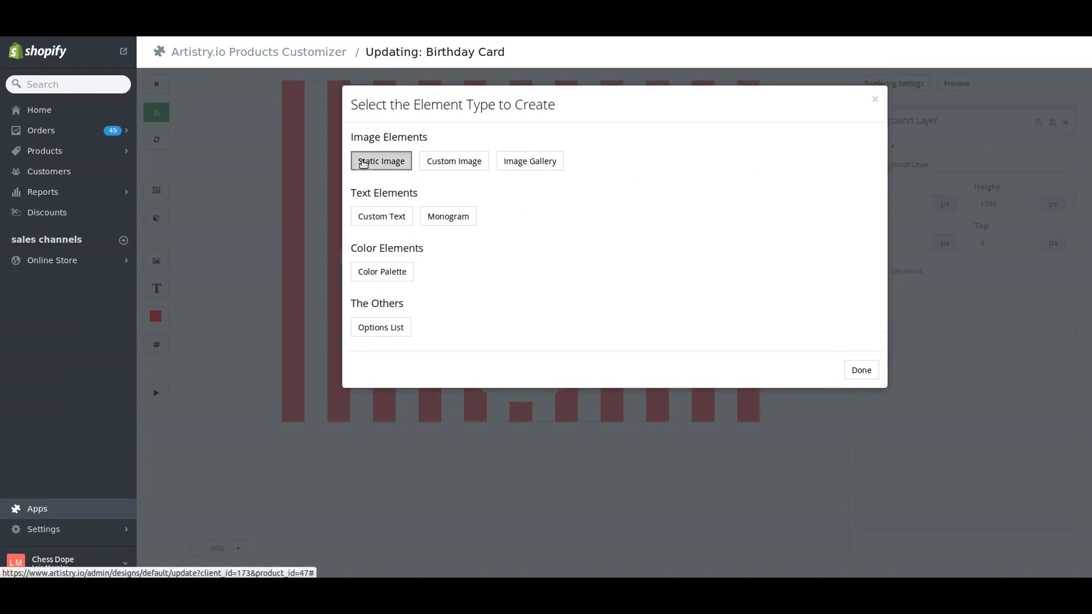
{"action": "left_click", "coordinate": [363, 162]}
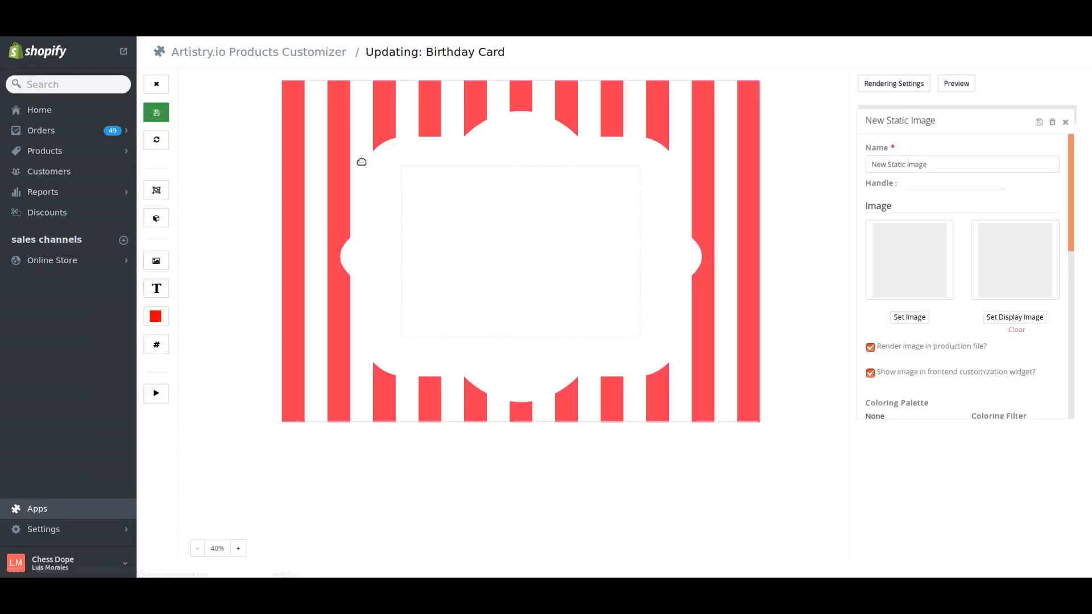
{"action": "triple_click", "coordinate": [948, 171]}
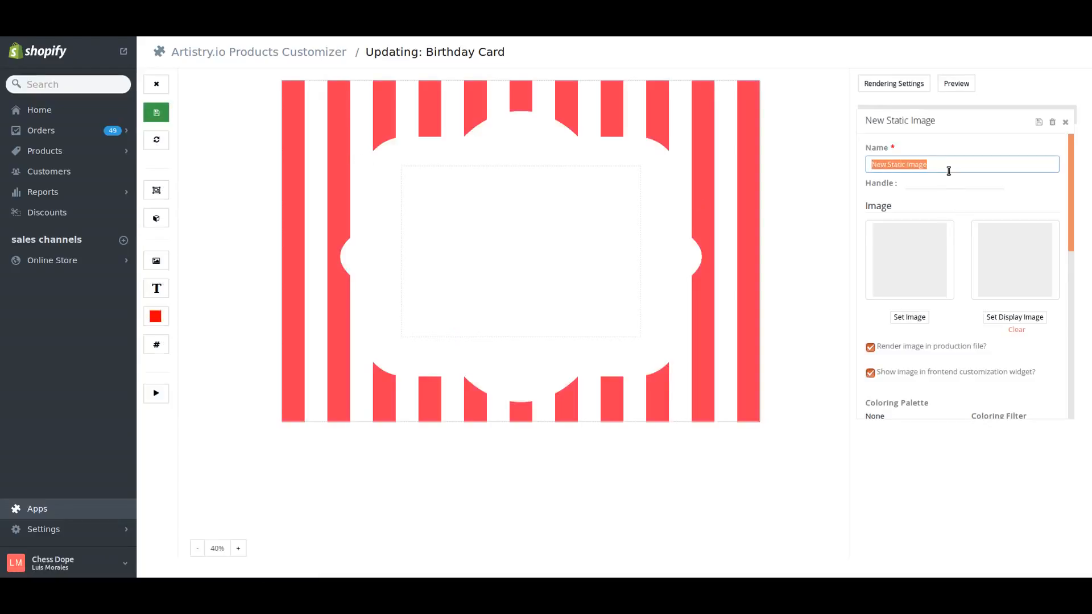
{"action": "type", "text": "Textbox "}
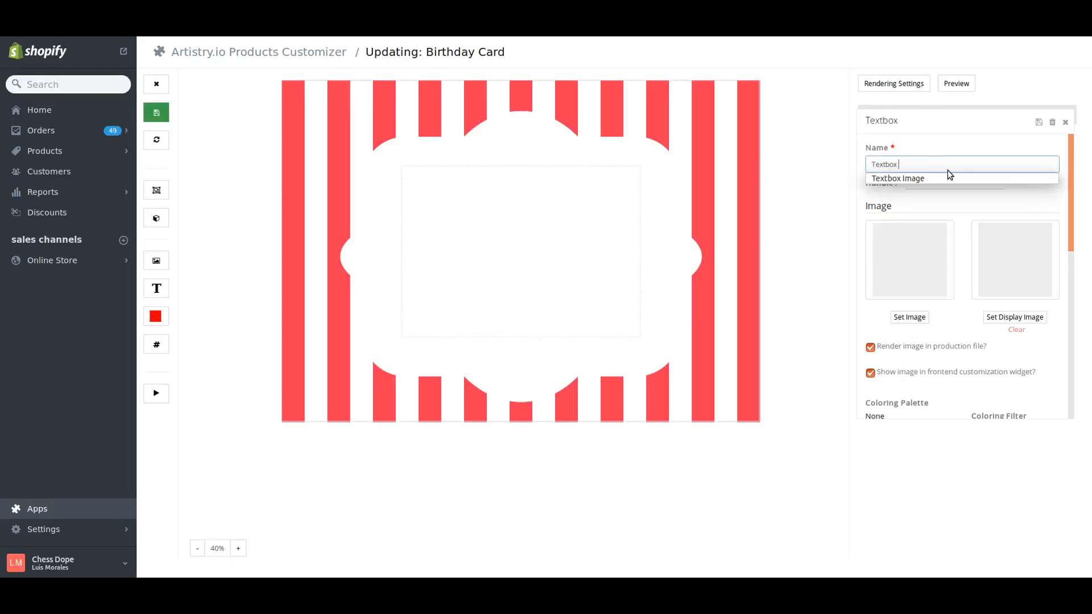
{"action": "type", "text": "Border"}
- Upload birthday-card-text-box-border.png as the Textbox Border element's image, save the element and close its settings
{"action": "left_click", "coordinate": [911, 316]}
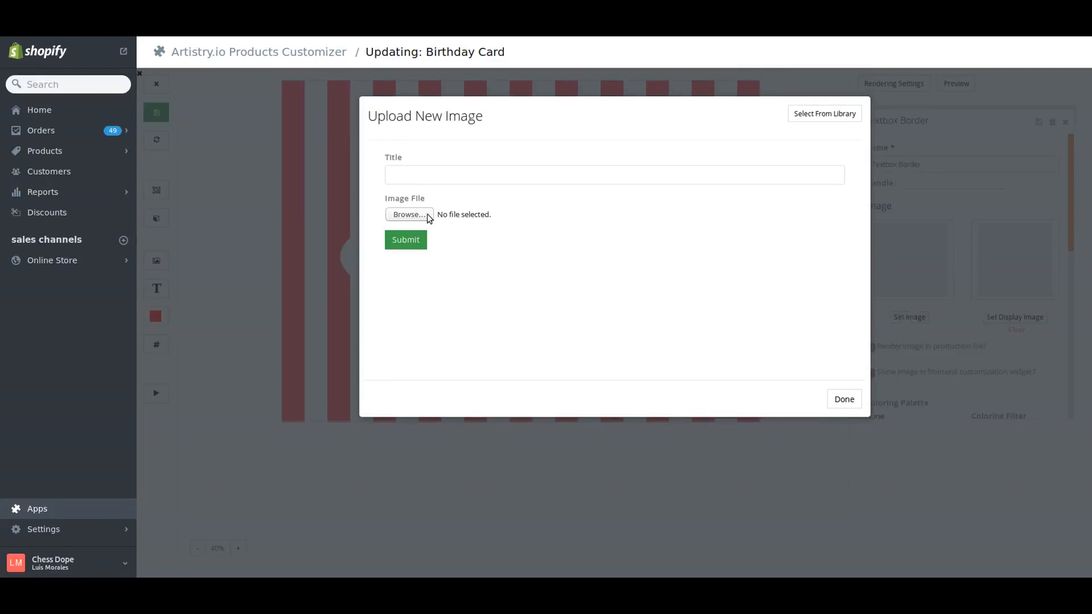
{"action": "left_click", "coordinate": [428, 215]}
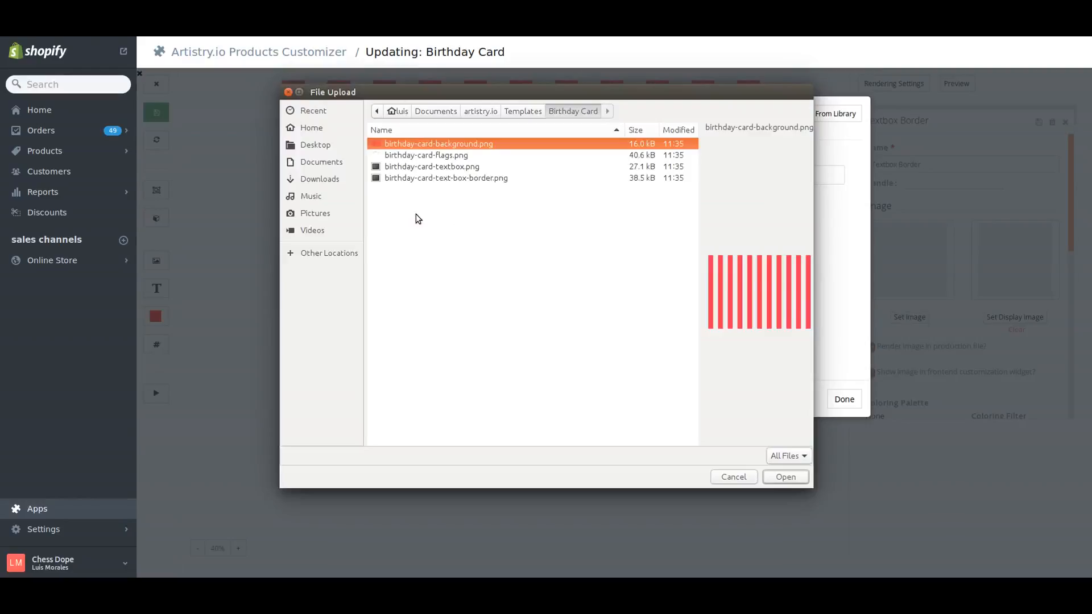
{"action": "double_click", "coordinate": [421, 178]}
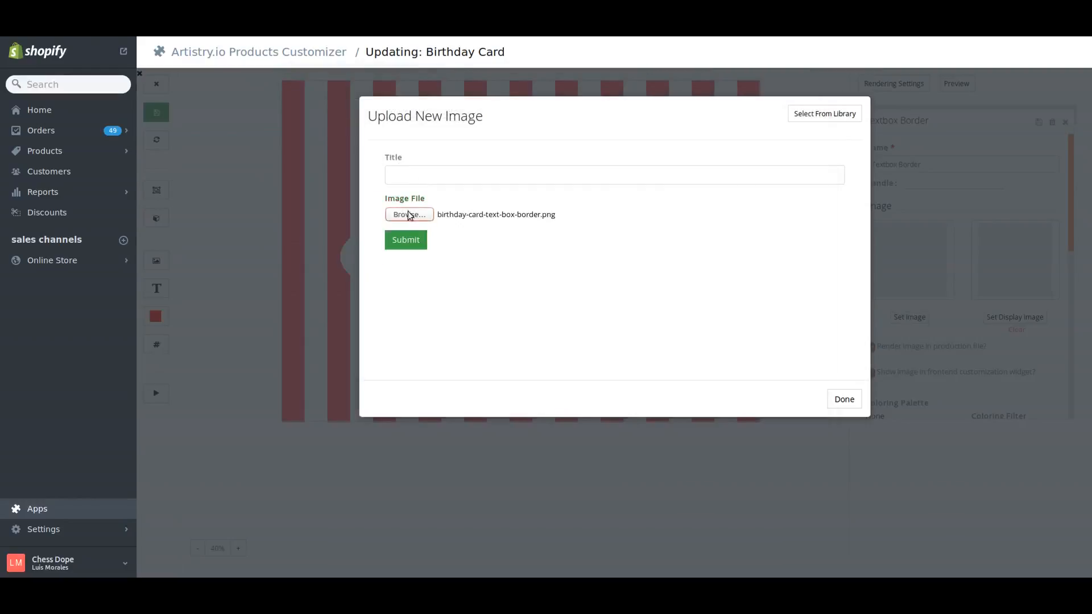
{"action": "left_click", "coordinate": [407, 242]}
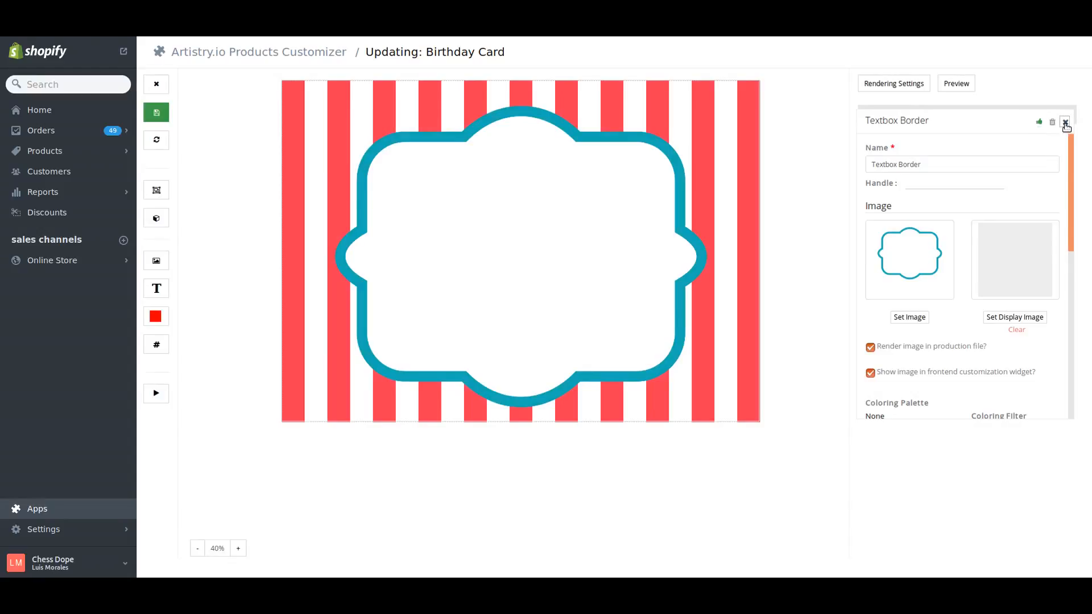
{"action": "left_click", "coordinate": [1066, 121]}
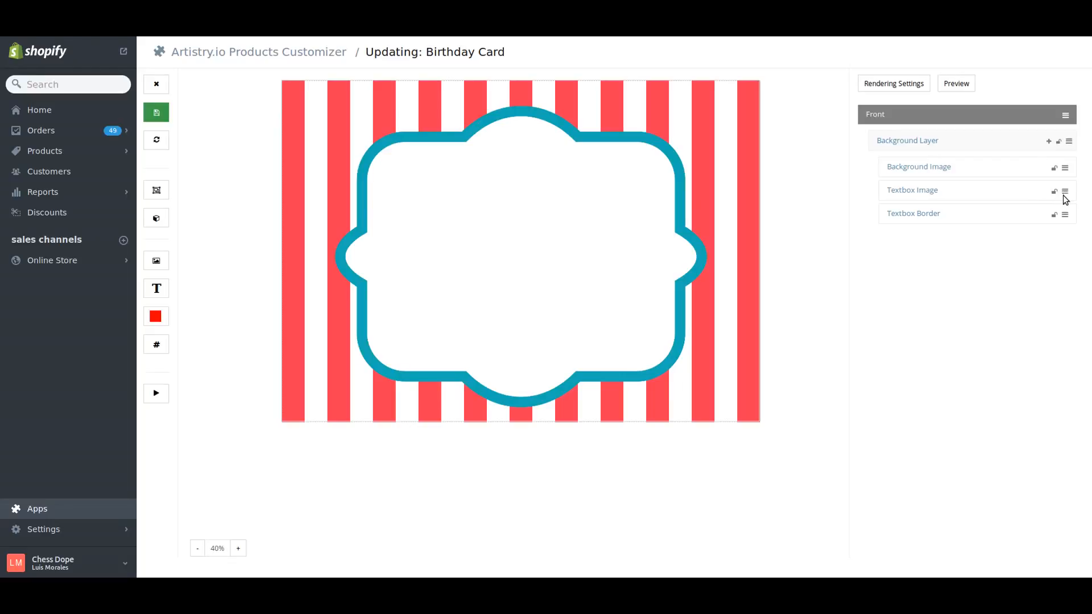
- Try reordering the Background Layer's elements so Textbox Border and Textbox Image sit behind Background Image, and restore the original order
{"action": "left_click_drag", "start_coordinate": [1065, 192], "coordinate": [1061, 161]}
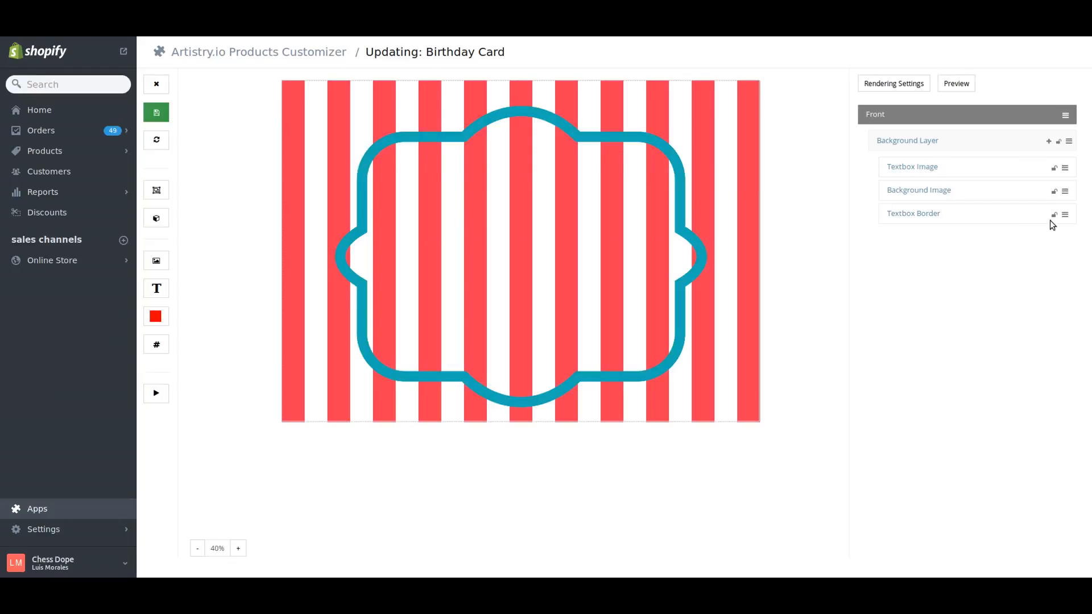
{"action": "left_click_drag", "start_coordinate": [1064, 216], "coordinate": [1064, 166]}
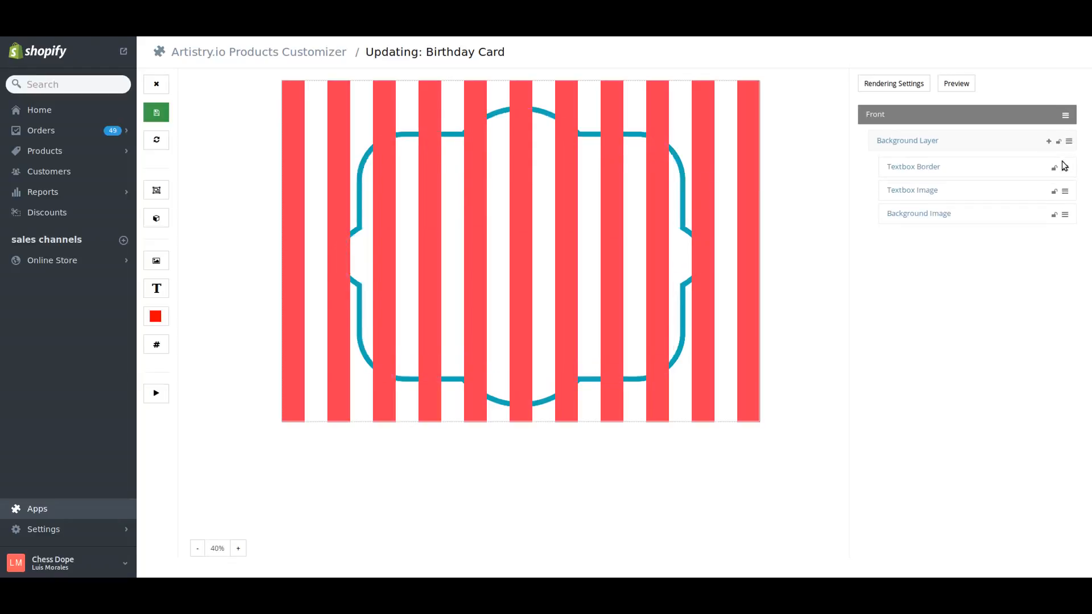
{"action": "left_click_drag", "start_coordinate": [397, 147], "coordinate": [386, 120]}
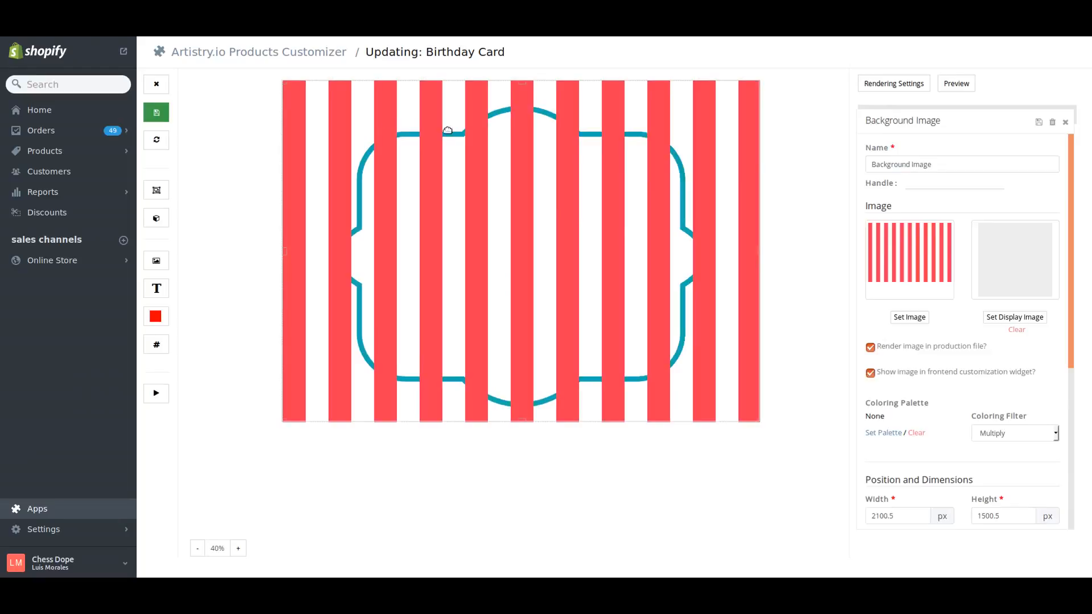
{"action": "left_click", "coordinate": [1065, 122]}
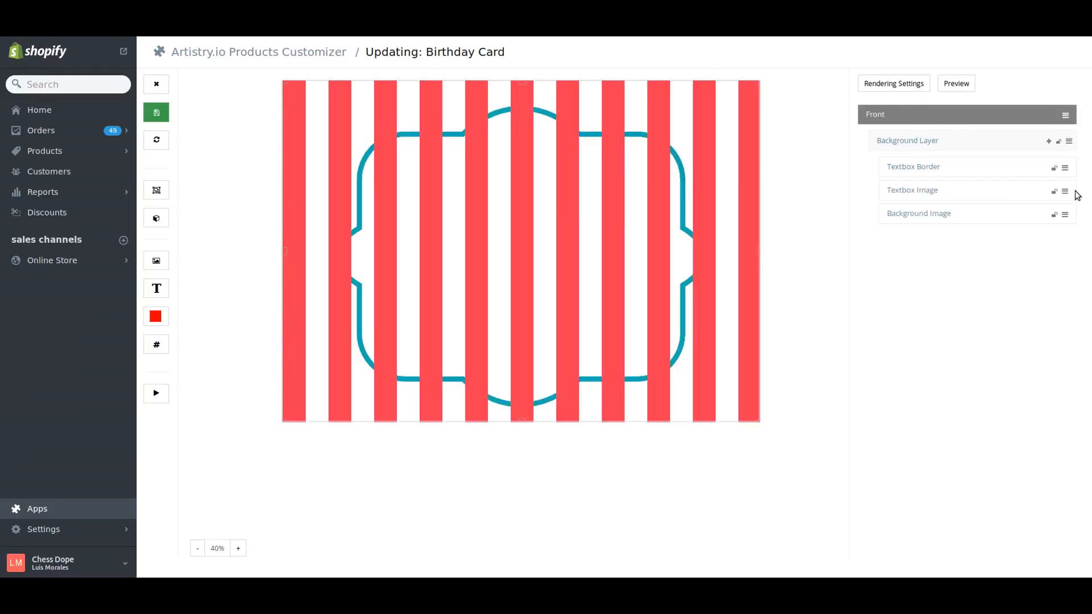
{"action": "left_click_drag", "start_coordinate": [1065, 168], "coordinate": [1053, 223]}
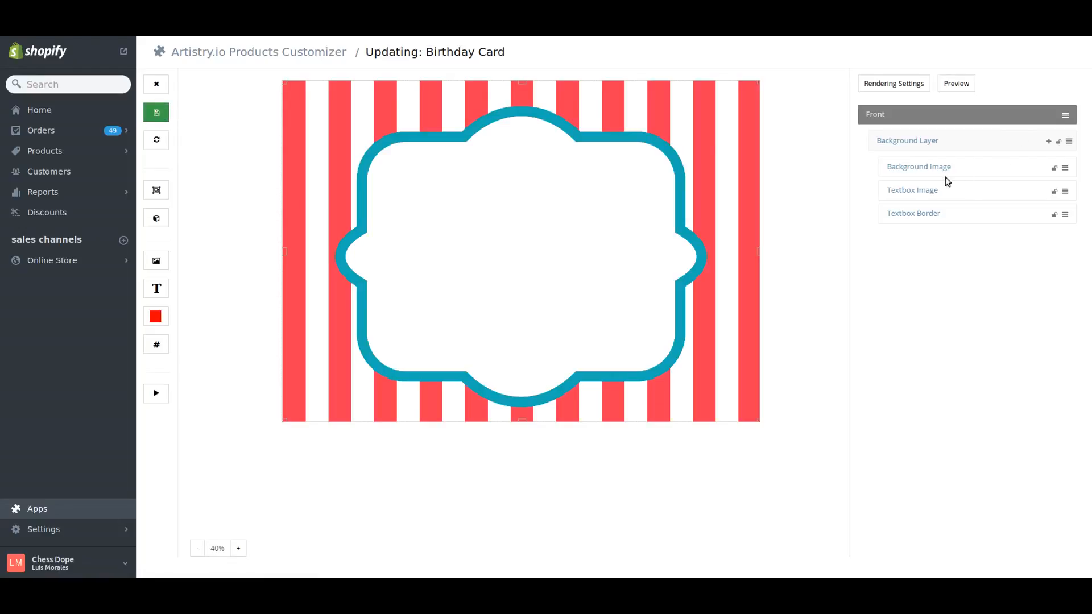
- Save the Background Layer and the whole Birthday Card template, and reload the template
{"action": "left_click", "coordinate": [929, 142]}
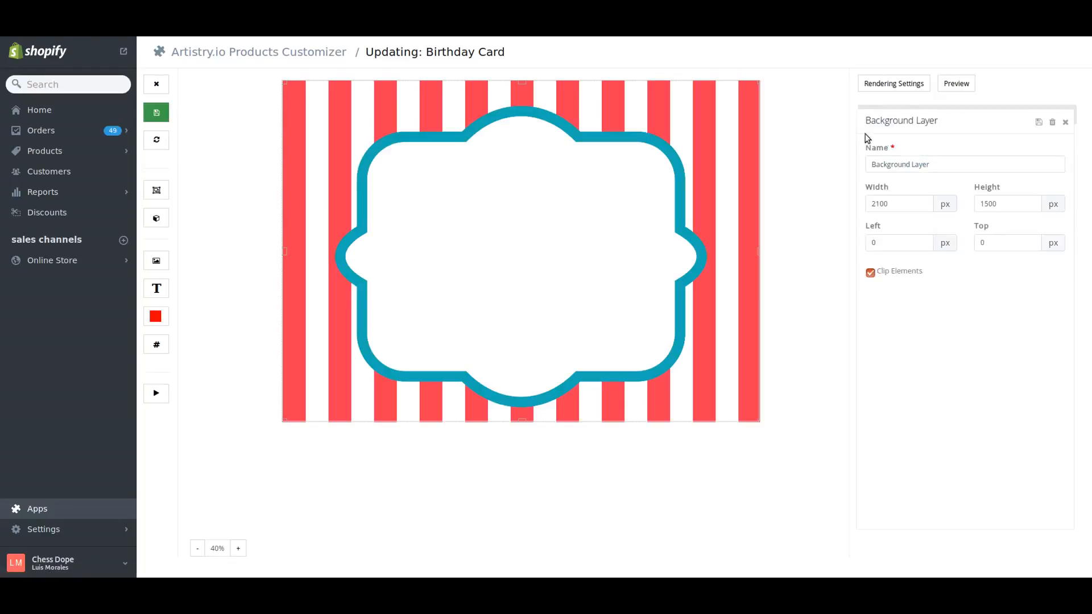
{"action": "left_click", "coordinate": [1039, 123]}
{"action": "left_click", "coordinate": [1066, 123]}
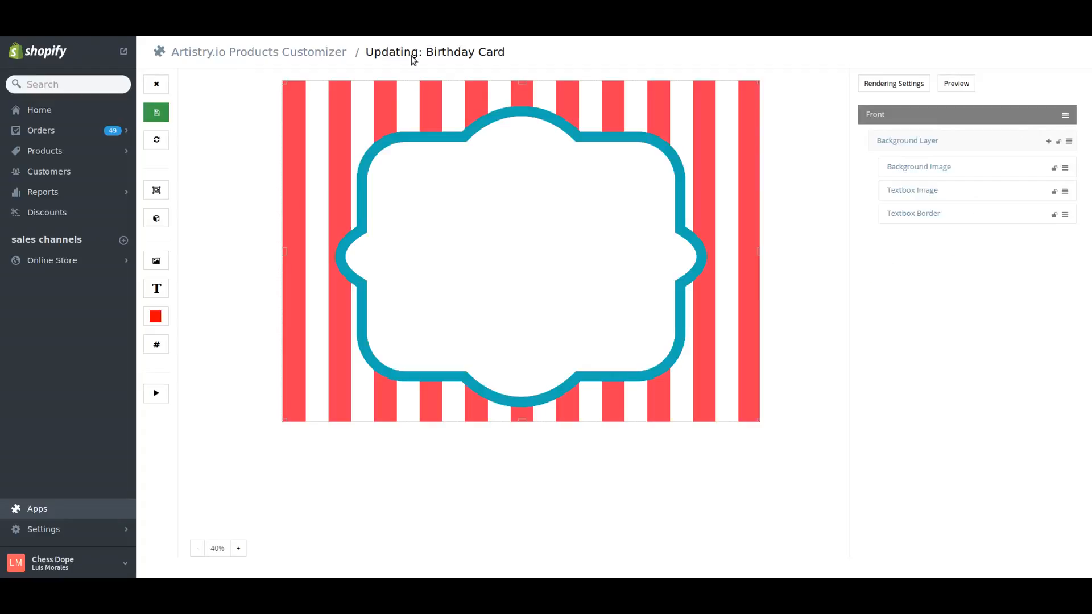
{"action": "left_click", "coordinate": [149, 117]}
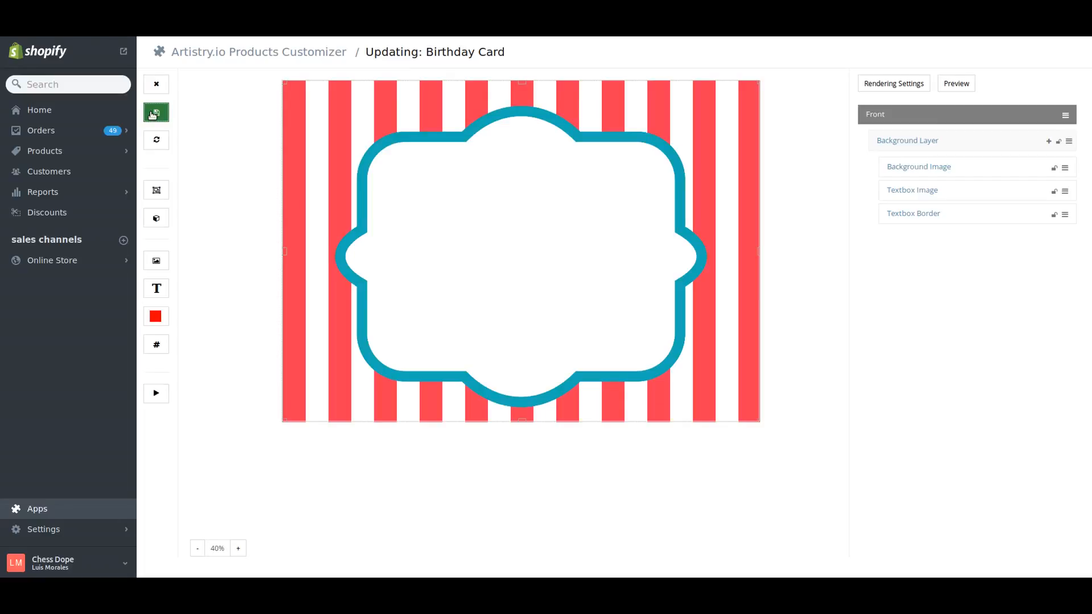
{"action": "left_click", "coordinate": [156, 143]}
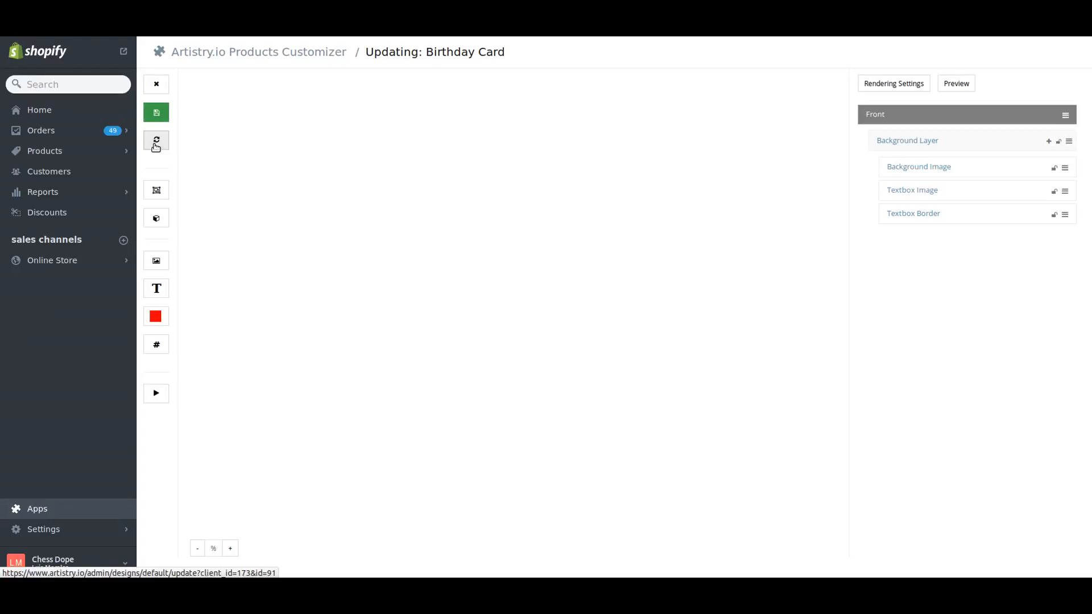
- Move the Textbox Border image off its place on the canvas and reload the template to discard the unsaved move
{"action": "left_click", "coordinate": [506, 281]}
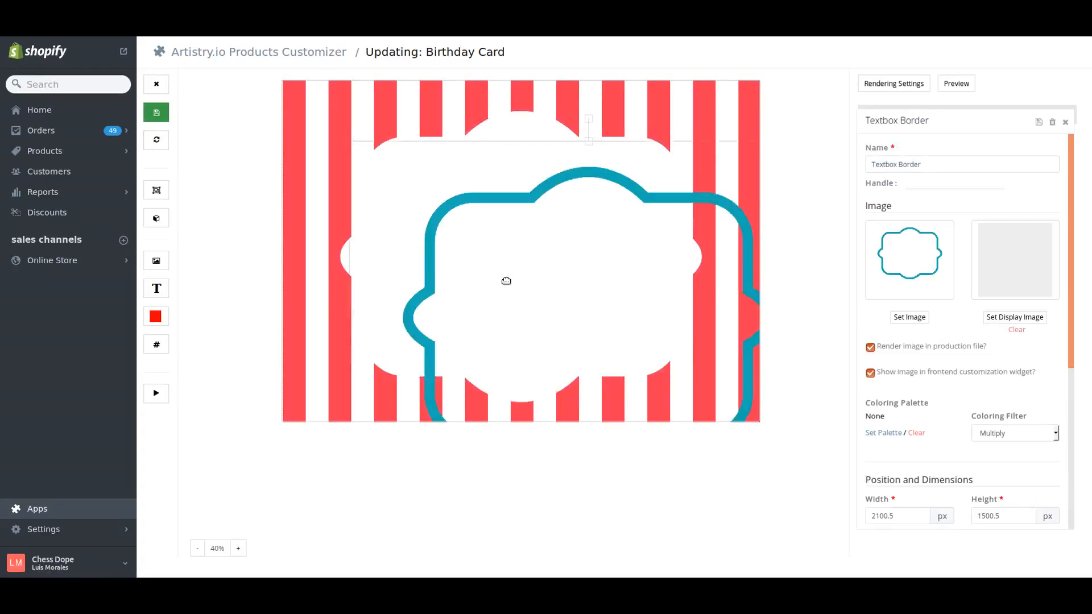
{"action": "left_click_drag", "start_coordinate": [506, 281], "coordinate": [508, 283]}
{"action": "left_click_drag", "start_coordinate": [555, 324], "coordinate": [383, 226]}
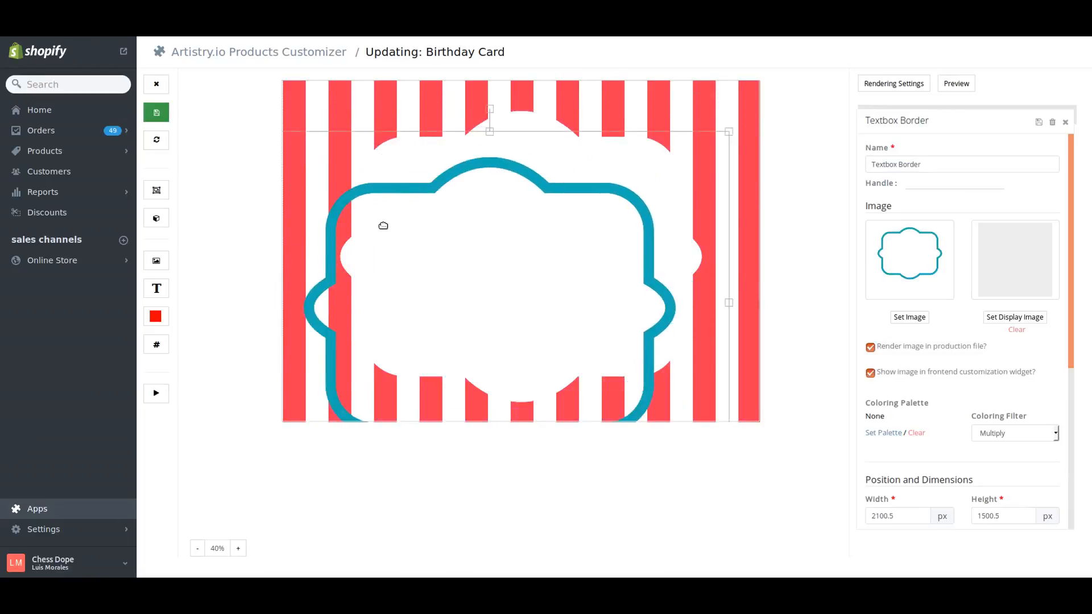
{"action": "left_click", "coordinate": [160, 142]}
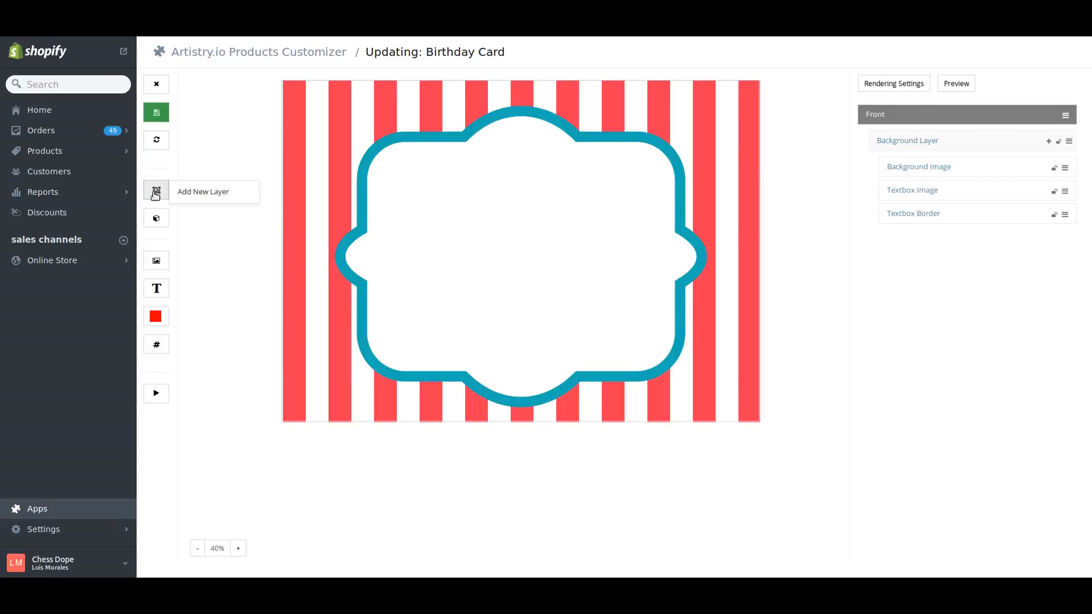
- Add a new layer to the Front view and name it "Top Layer"
{"action": "left_click", "coordinate": [182, 196]}
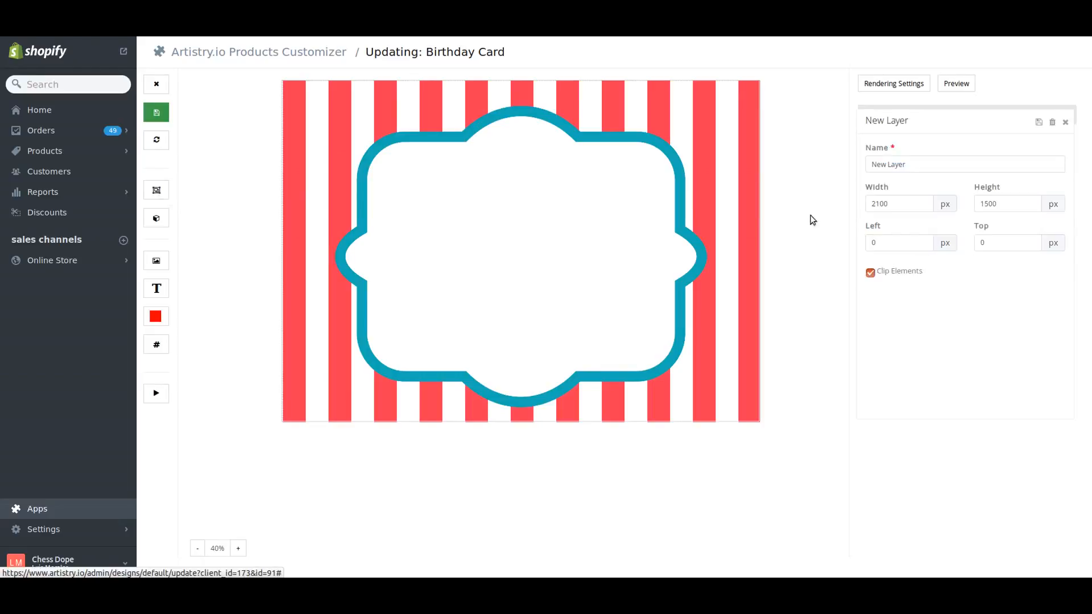
{"action": "double_click", "coordinate": [936, 163]}
{"action": "triple_click", "coordinate": [936, 162]}
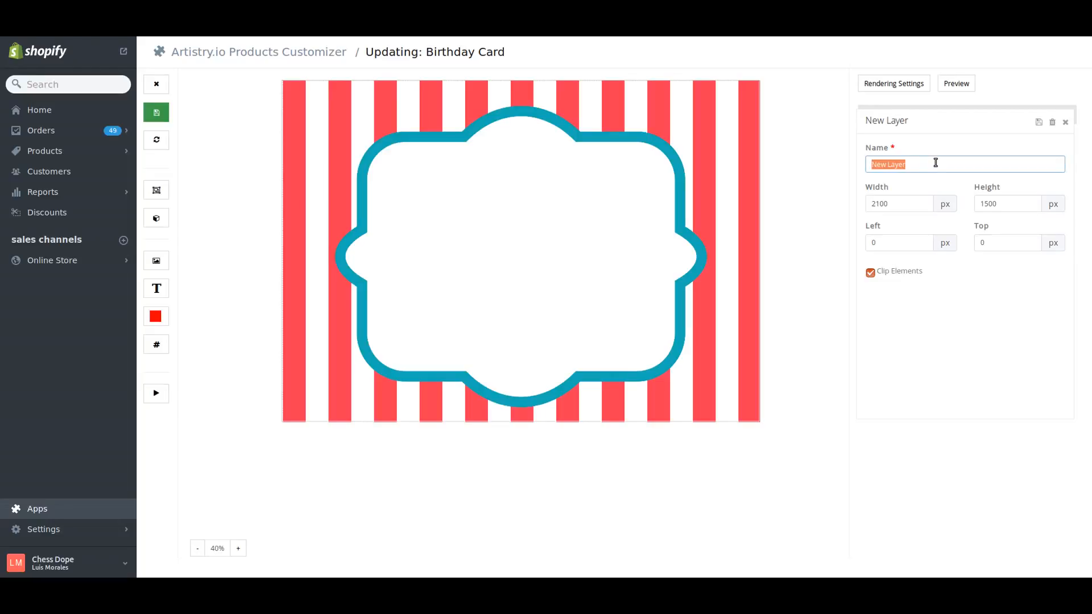
{"action": "type", "text": "Text"}
{"action": "key", "text": "BackSpace"}
{"action": "key", "text": "BackSpace"}
{"action": "key", "text": "BackSpace"}
{"action": "key", "text": "BackSpace"}
{"action": "type", "text": "TO"}
{"action": "key", "text": "BackSpace"}
{"action": "type", "text": "op Layer"}
{"action": "left_click", "coordinate": [894, 206]}
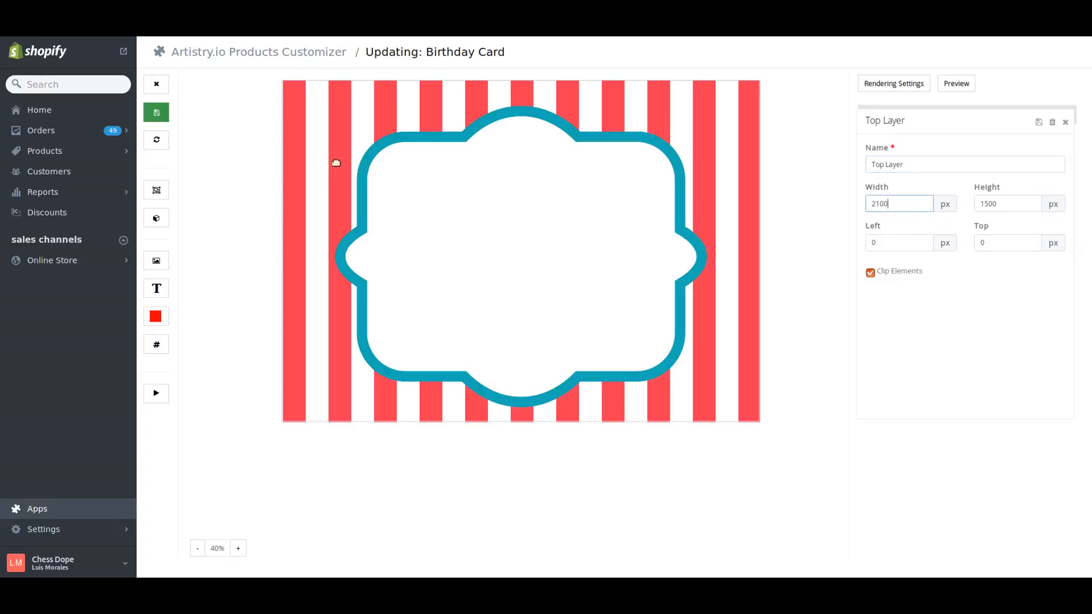
{"action": "left_click", "coordinate": [1065, 123]}
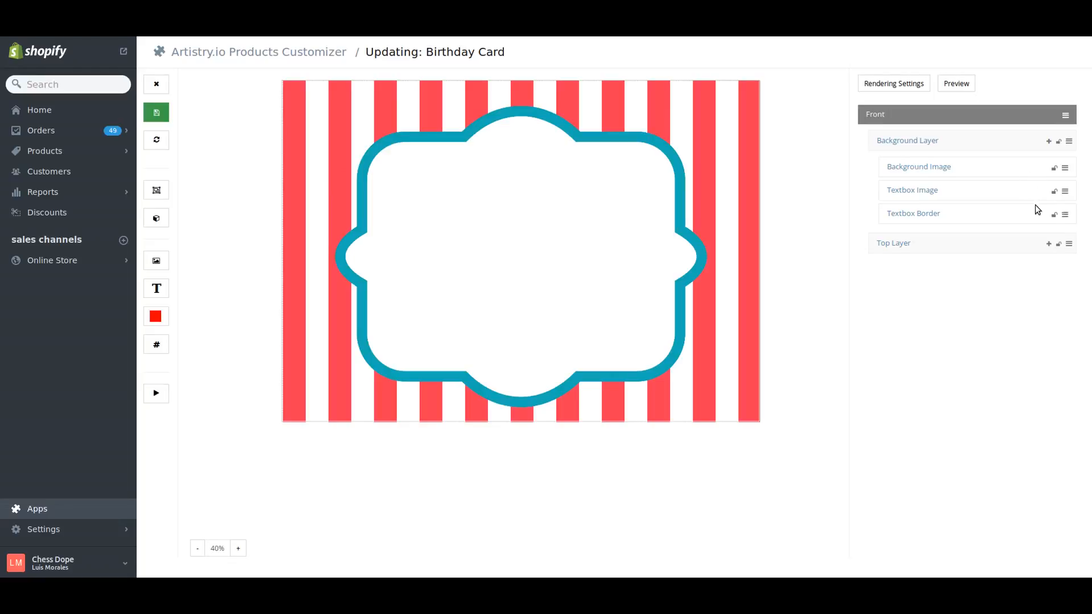
- Add a static image element to the Top Layer and close its settings
{"action": "left_click", "coordinate": [1044, 243]}
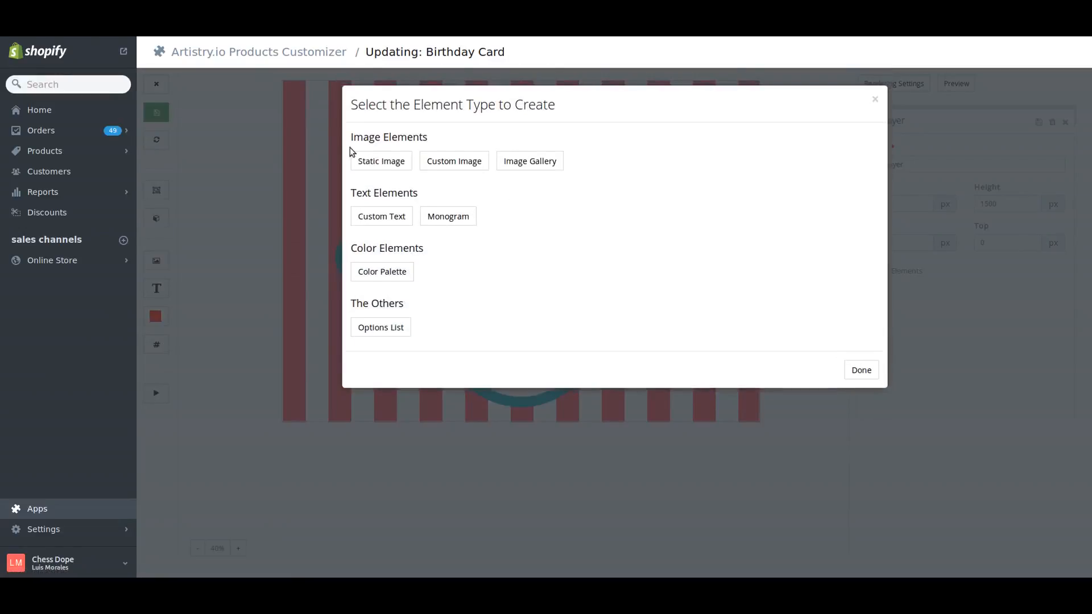
{"action": "left_click", "coordinate": [367, 157]}
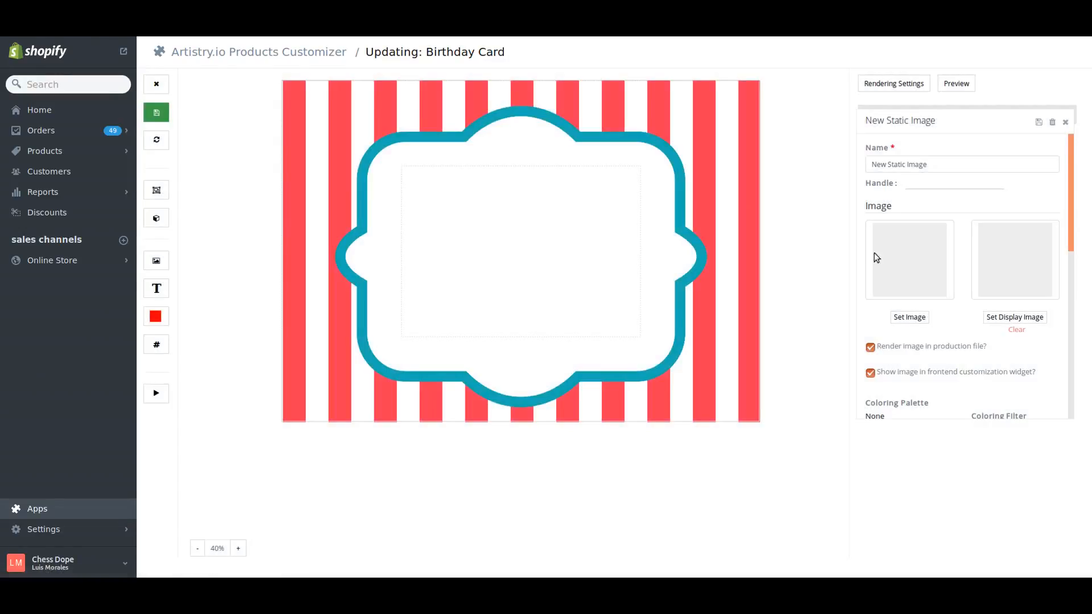
{"action": "left_click", "coordinate": [1065, 121]}
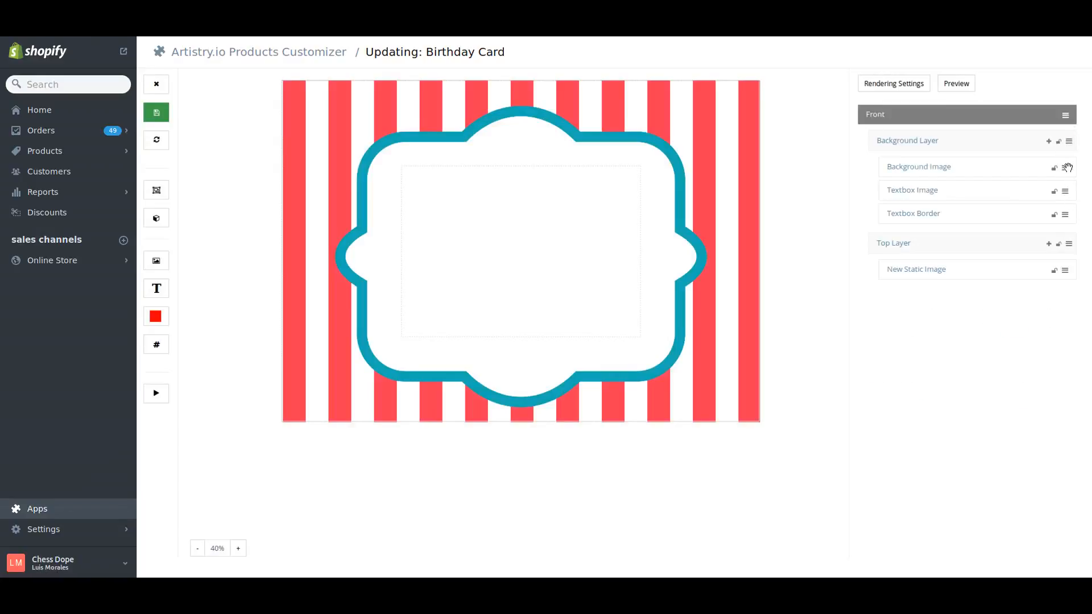
- Move Background Image into the Top Layer, reorder Top Layer before Background Layer, and return Background Image to the Background Layer
{"action": "left_click_drag", "start_coordinate": [1067, 168], "coordinate": [1063, 242]}
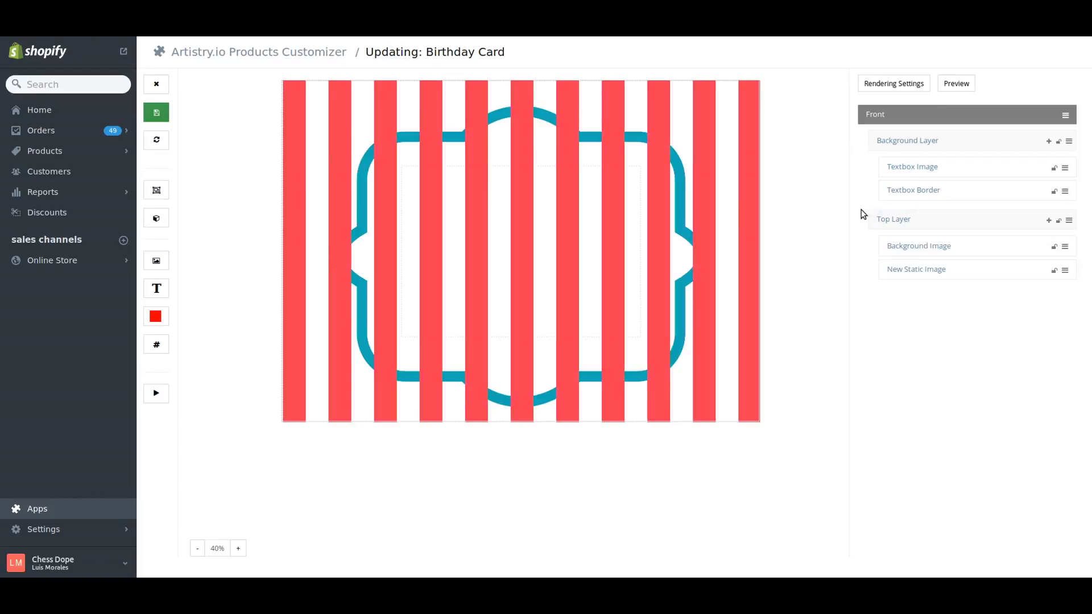
{"action": "left_click_drag", "start_coordinate": [1070, 221], "coordinate": [1066, 141]}
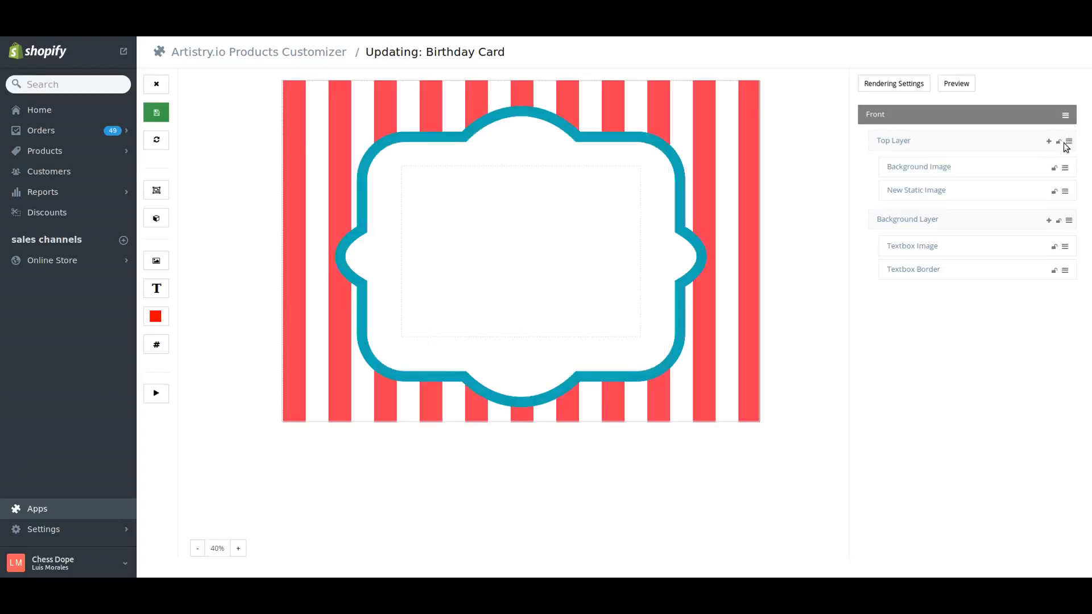
{"action": "left_click_drag", "start_coordinate": [1064, 165], "coordinate": [1065, 225]}
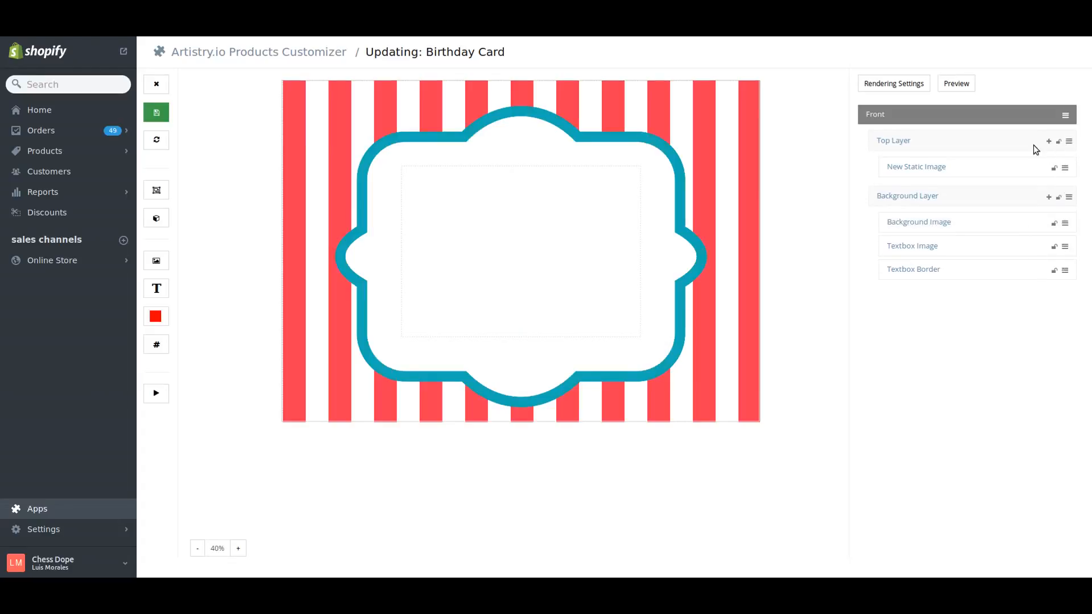
- Delete the Top Layer together with all its elements
{"action": "left_click", "coordinate": [888, 141]}
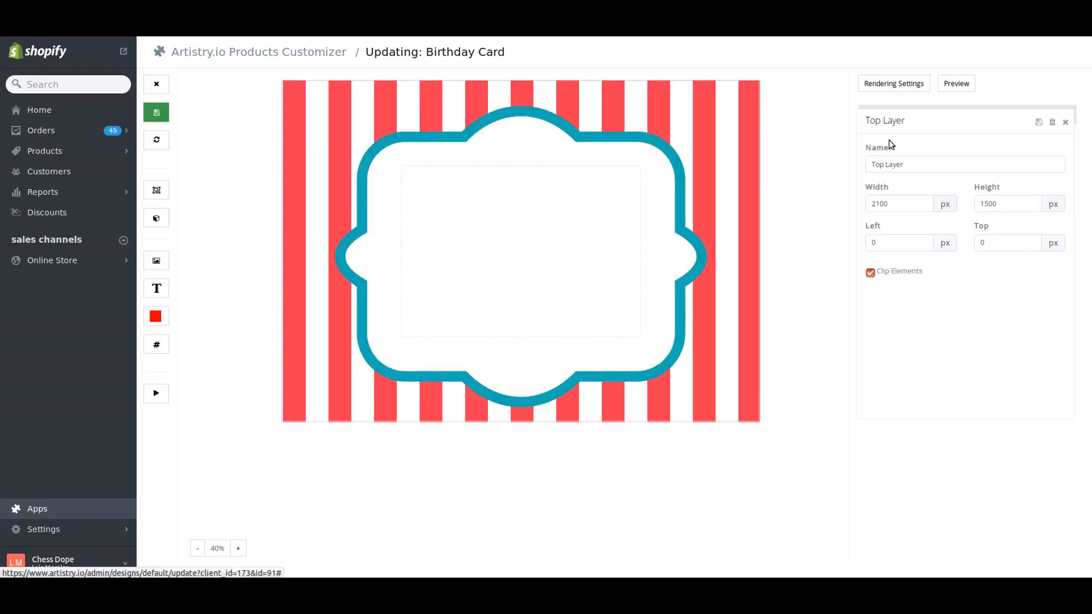
{"action": "left_click", "coordinate": [1052, 123]}
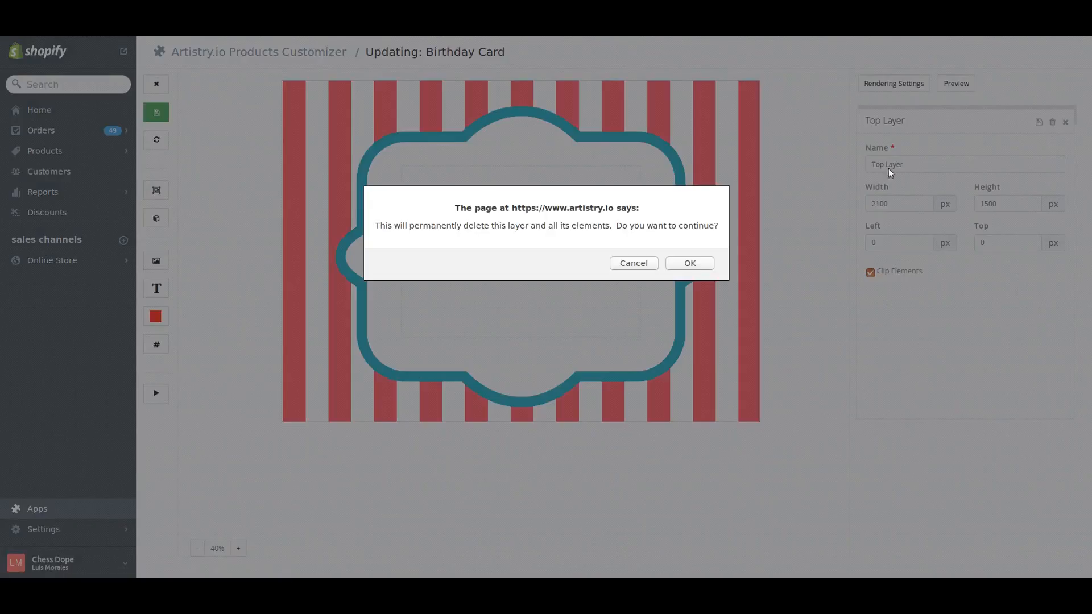
{"action": "left_click", "coordinate": [683, 265]}
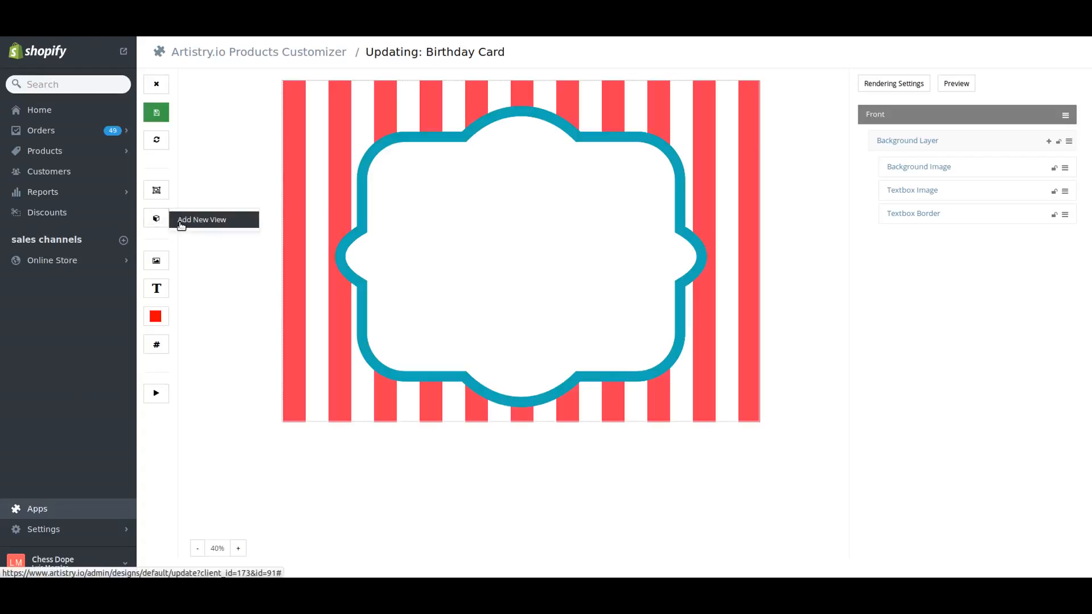
- Add a new view to the template and name it "Back View"
{"action": "left_click", "coordinate": [180, 226]}
{"action": "triple_click", "coordinate": [930, 171]}
{"action": "type", "text": "Back"}
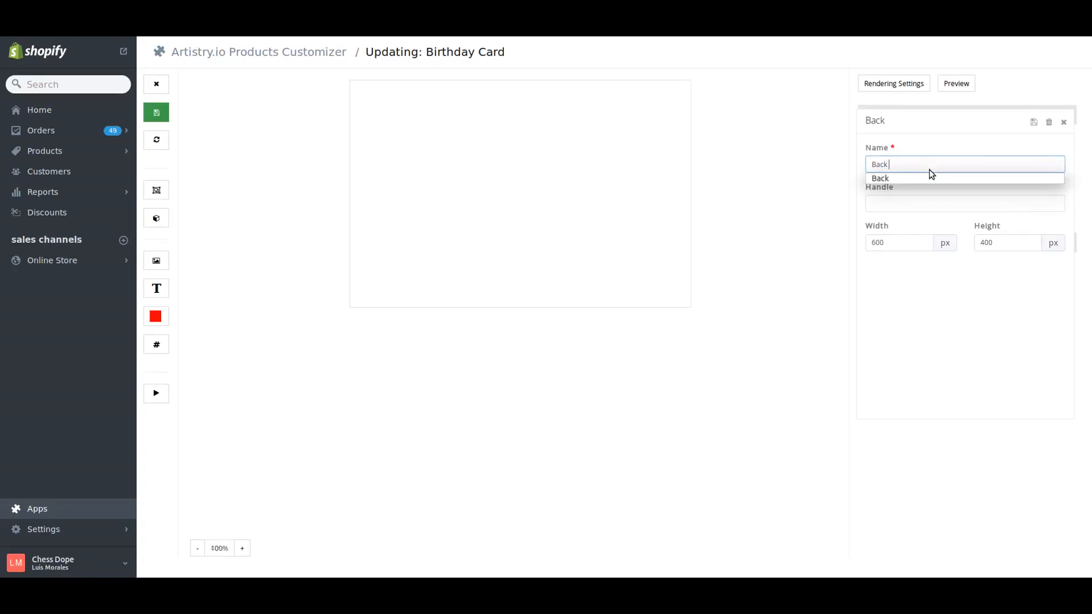
{"action": "type", "text": " View"}
{"action": "left_click", "coordinate": [1064, 122]}
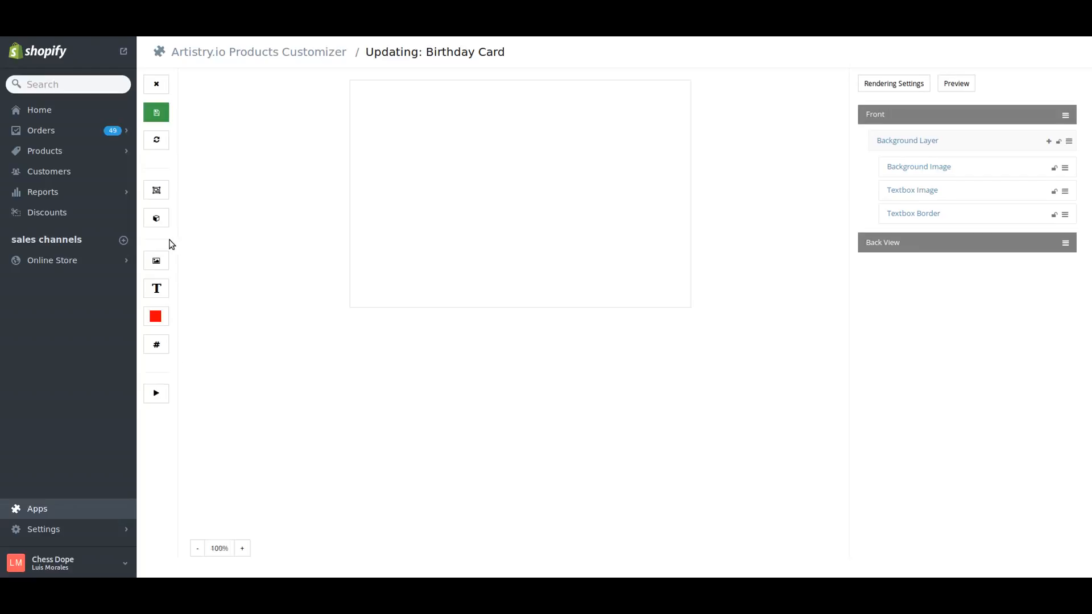
- Display the Front view's Background Layer and look through the element types that can be added to it
{"action": "left_click", "coordinate": [925, 143]}
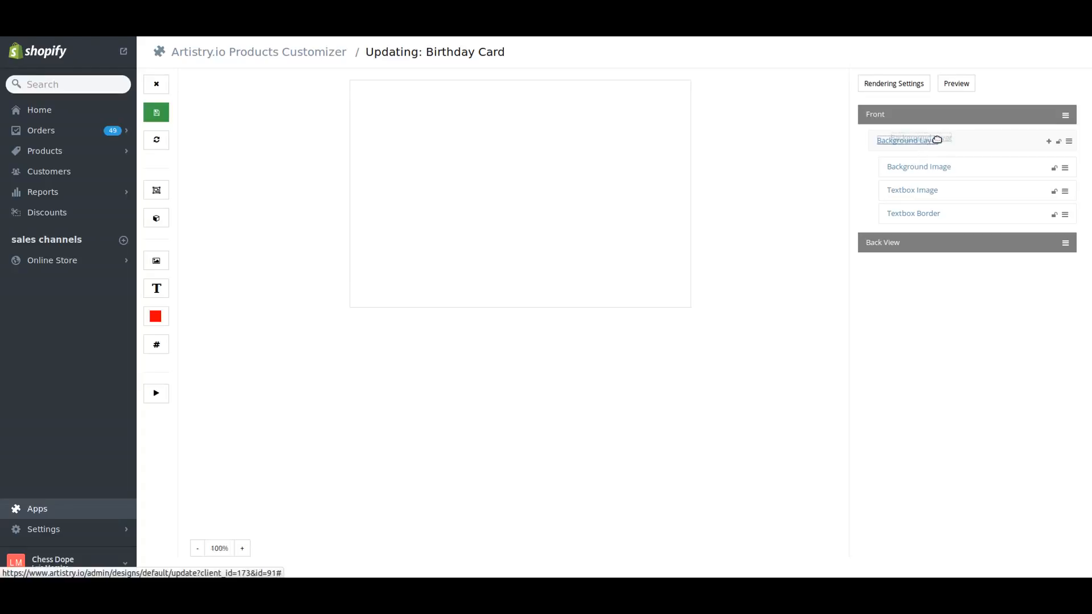
{"action": "left_click", "coordinate": [1049, 142]}
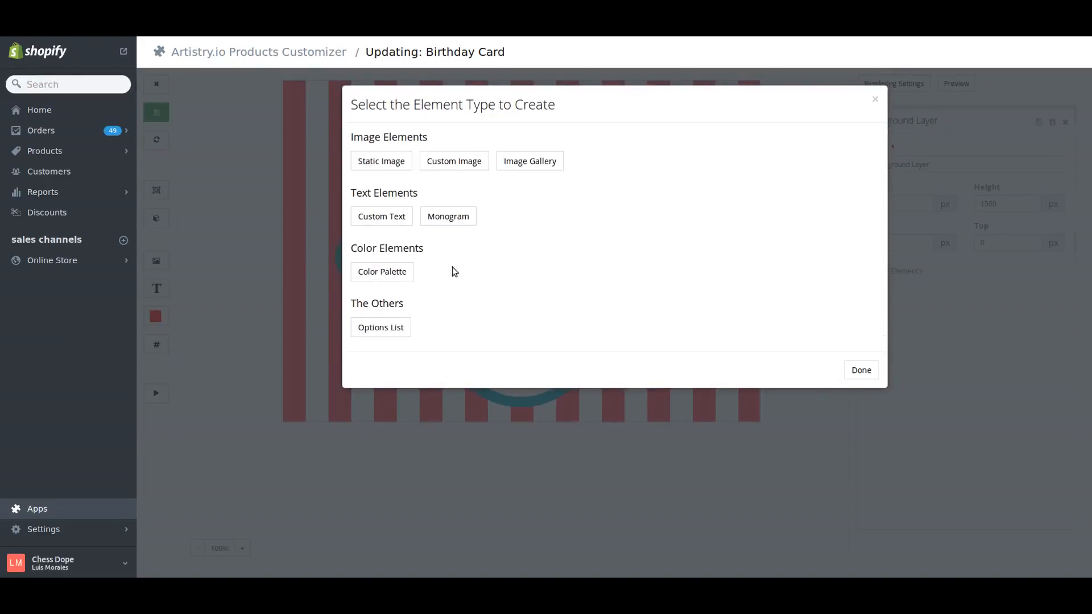
{"action": "left_click", "coordinate": [860, 373]}
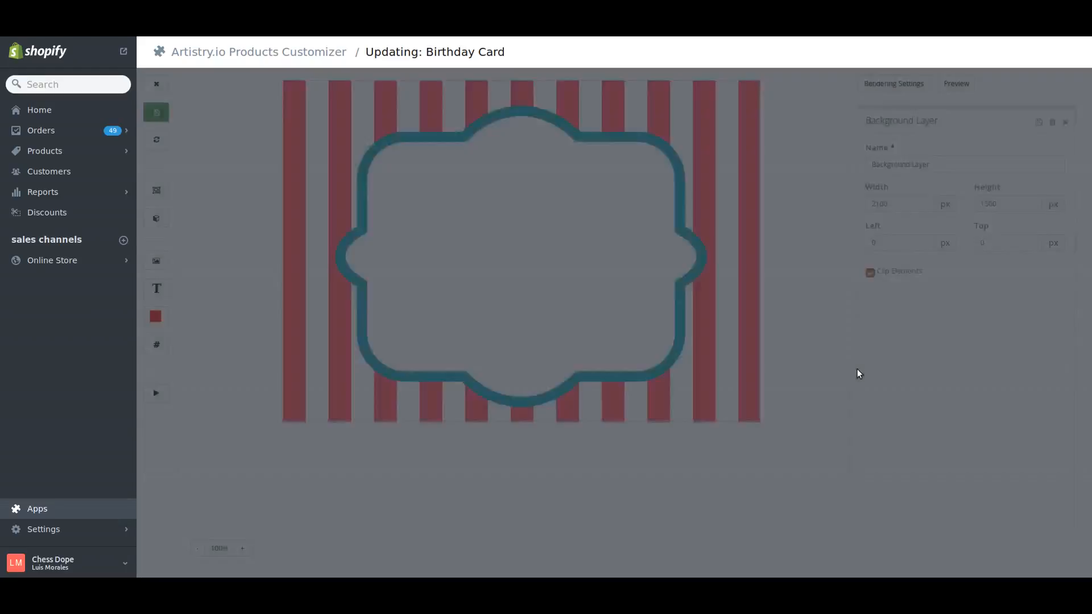
{"action": "left_click", "coordinate": [1067, 123]}
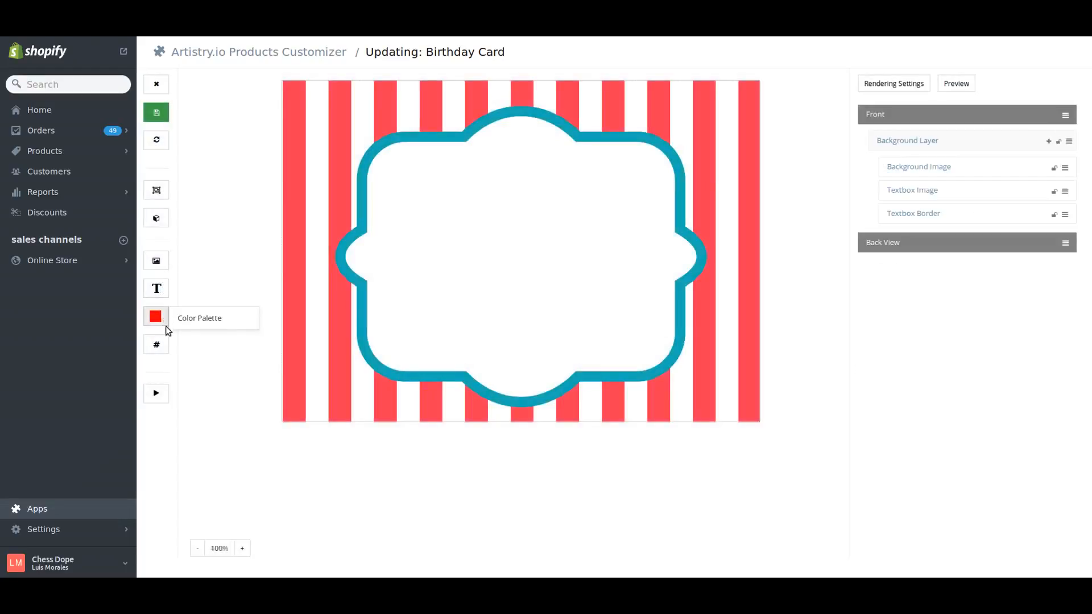
- Look through the image element types and the available how-to videos, then close the video list
{"action": "mouse_move", "coordinate": [169, 265]}
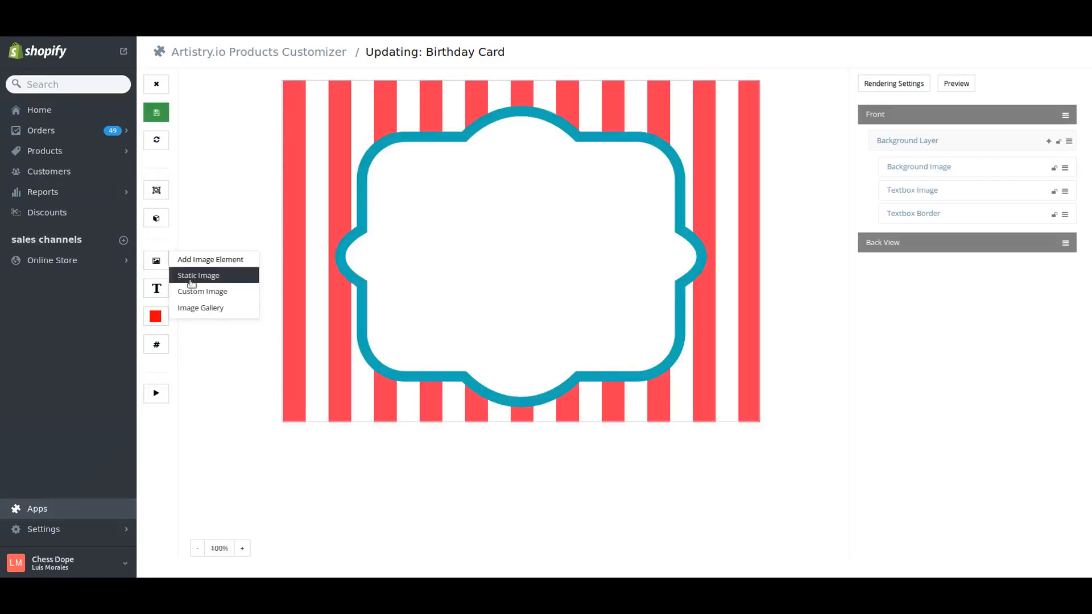
{"action": "mouse_move", "coordinate": [168, 354]}
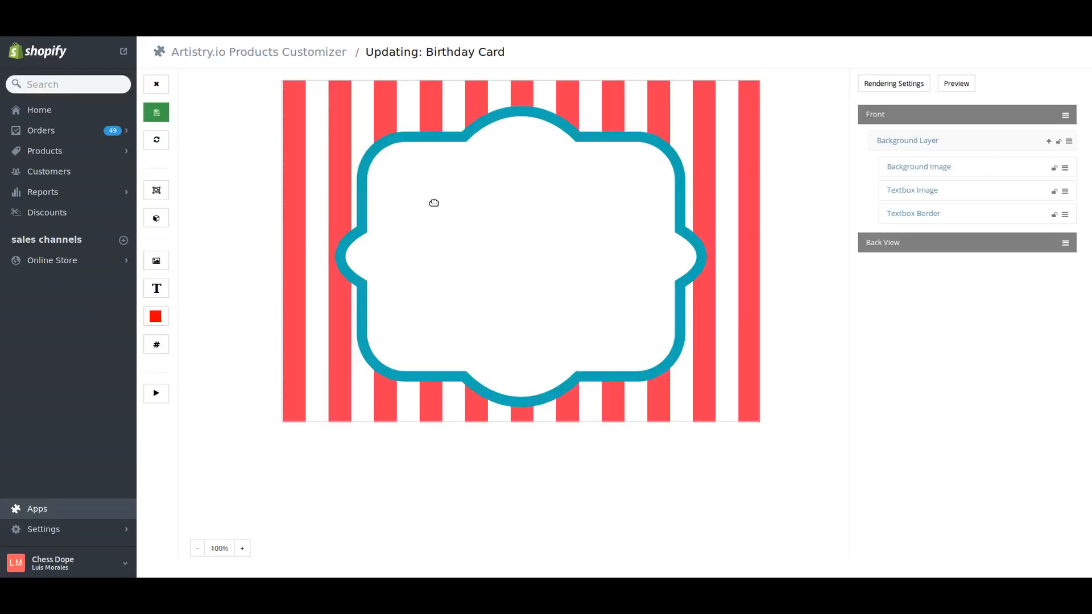
{"action": "left_click", "coordinate": [155, 398]}
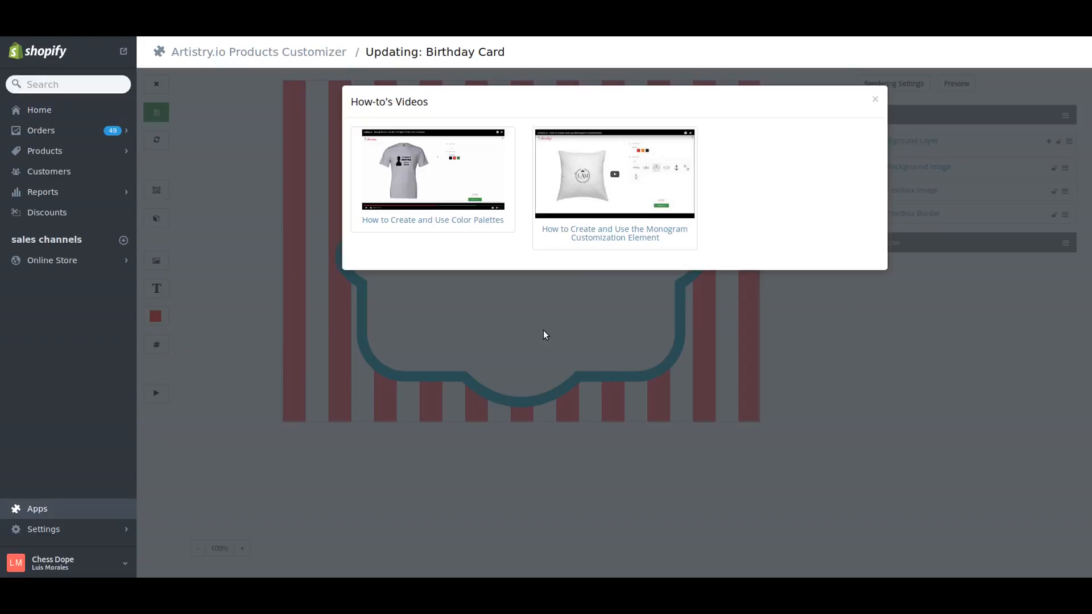
{"action": "left_click", "coordinate": [876, 101]}
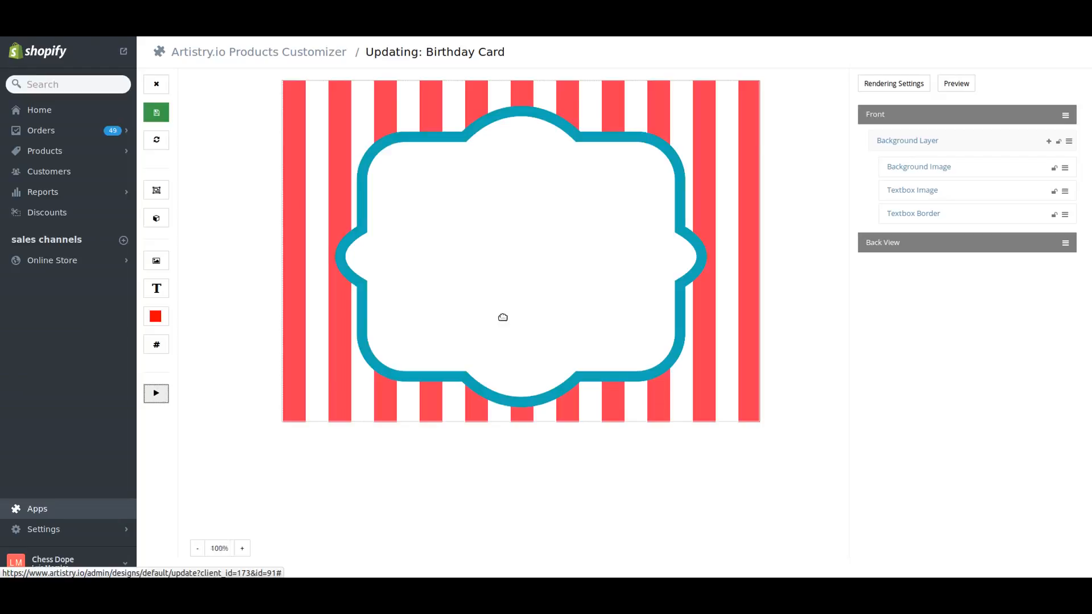
- Zoom the canvas in and out to view the card at different scales, settling at 42%
{"action": "left_click", "coordinate": [240, 548]}
{"action": "left_click", "coordinate": [239, 549]}
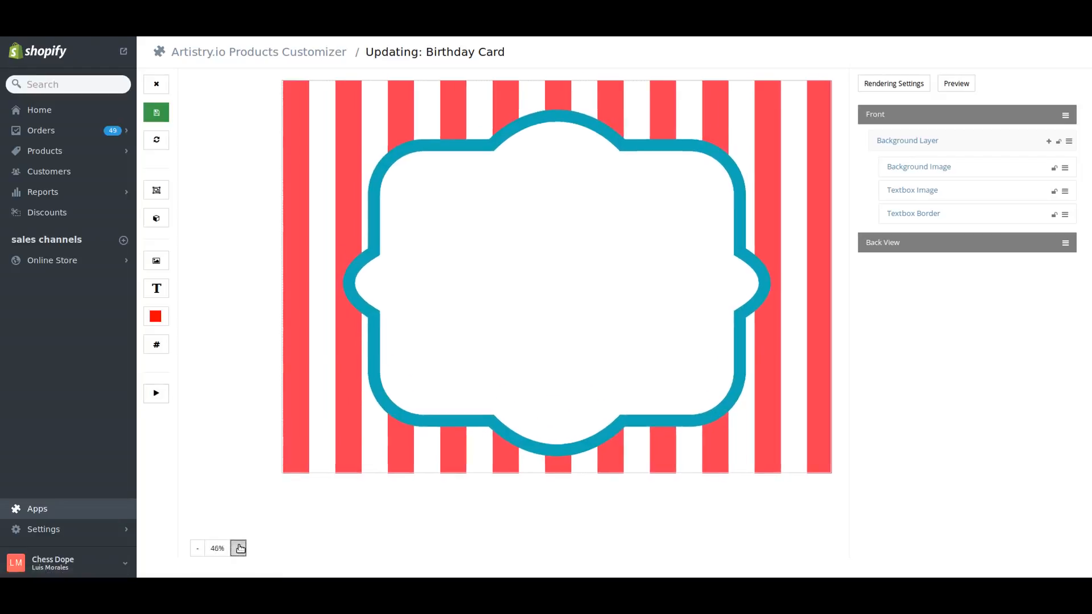
{"action": "left_click", "coordinate": [240, 549]}
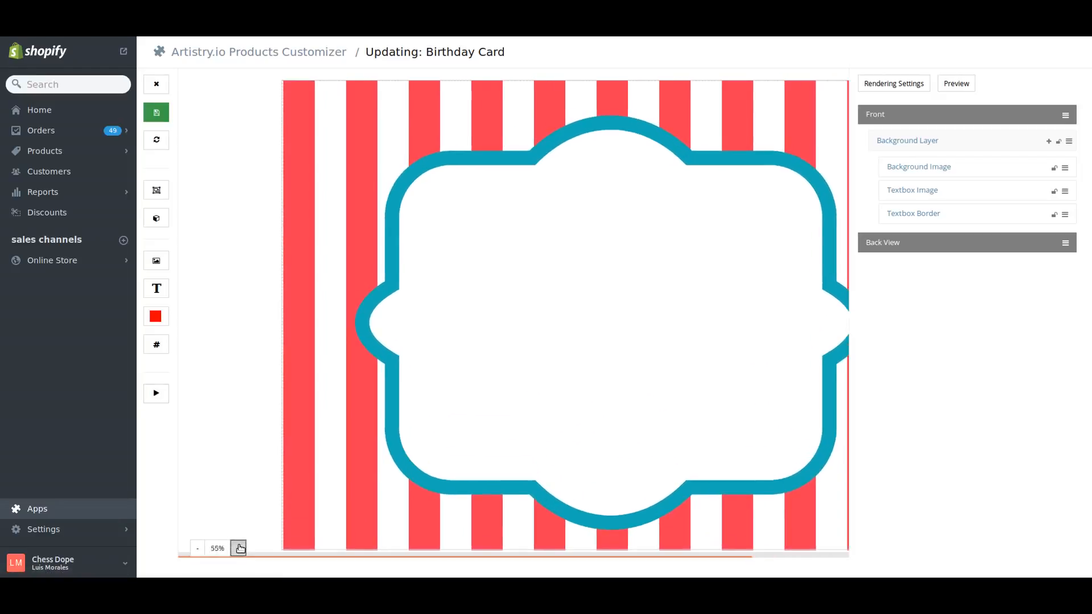
{"action": "left_click", "coordinate": [240, 548]}
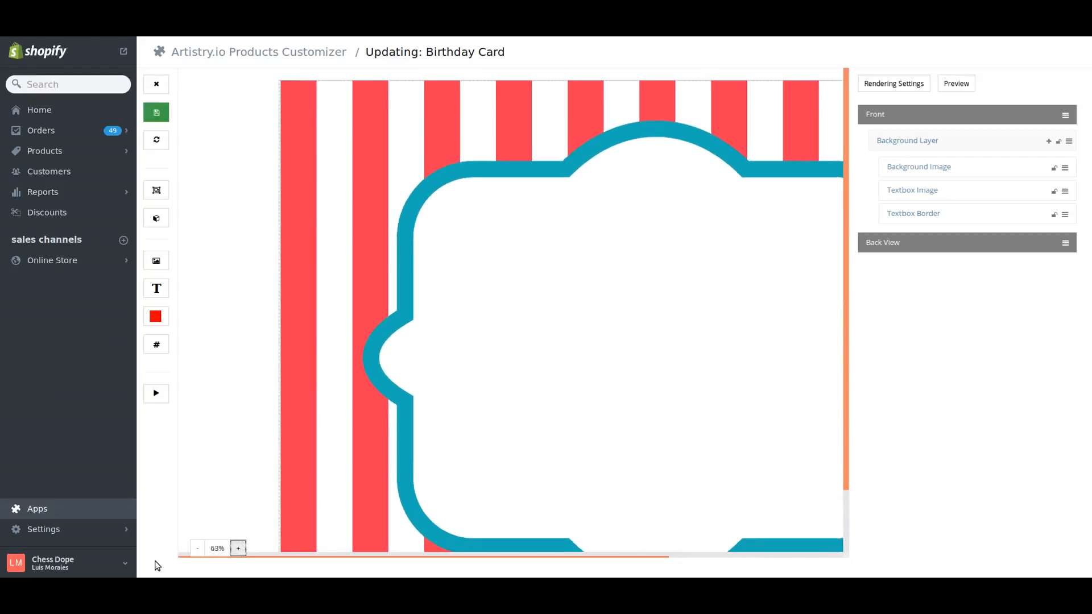
{"action": "left_click", "coordinate": [196, 549]}
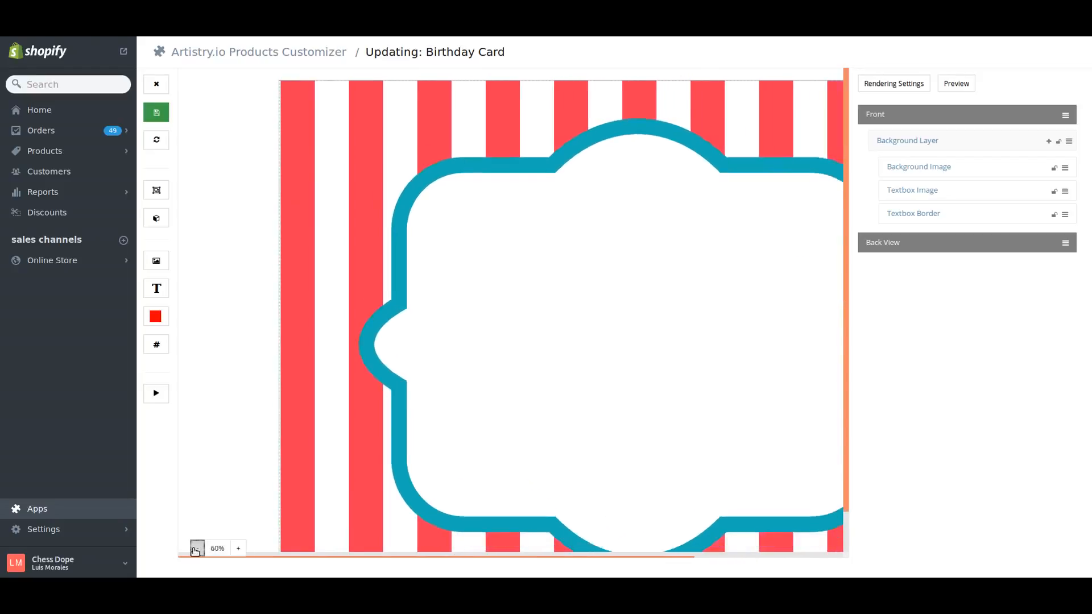
{"action": "left_click", "coordinate": [196, 549]}
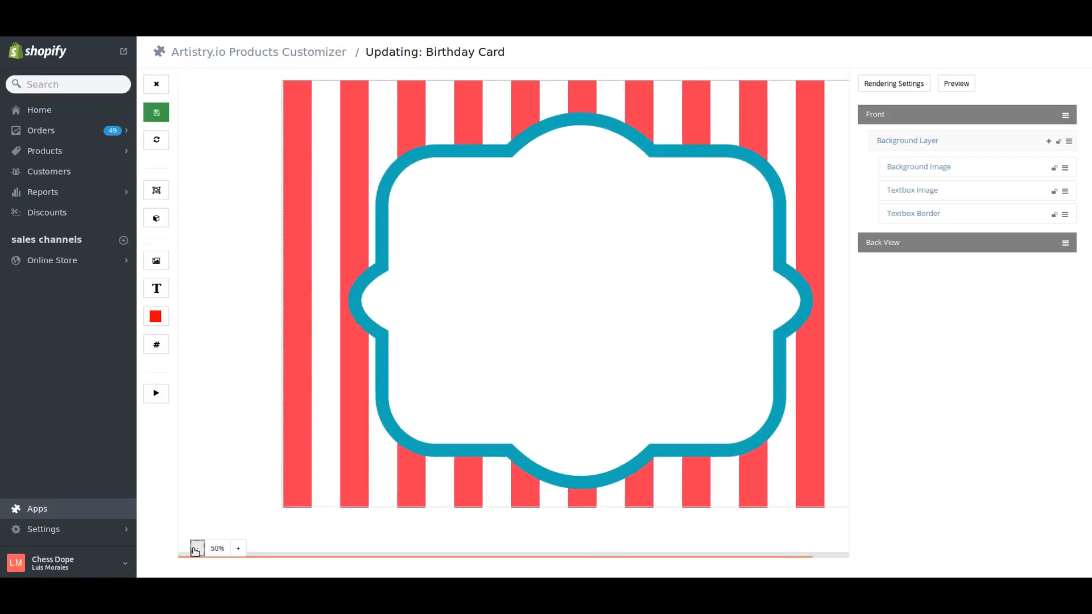
{"action": "left_click", "coordinate": [196, 549]}
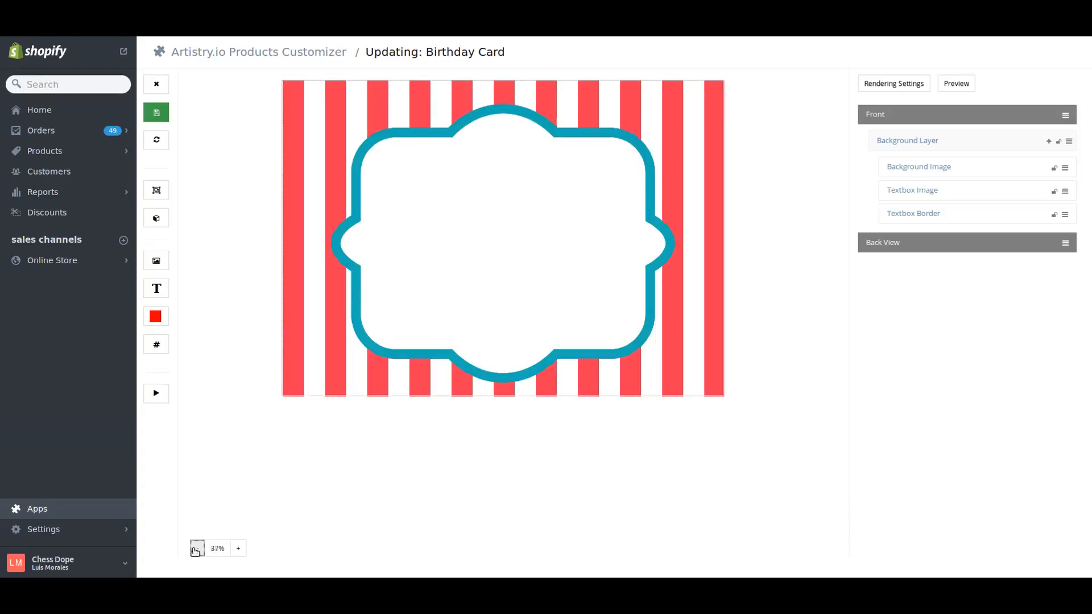
{"action": "left_click", "coordinate": [197, 549]}
{"action": "left_click", "coordinate": [197, 550]}
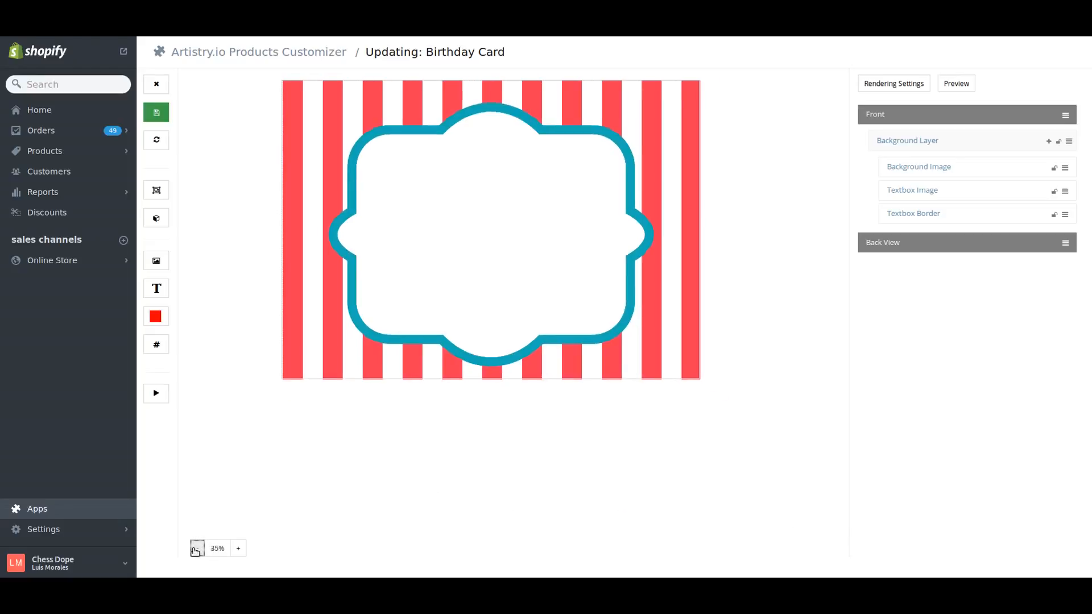
{"action": "left_click", "coordinate": [237, 550]}
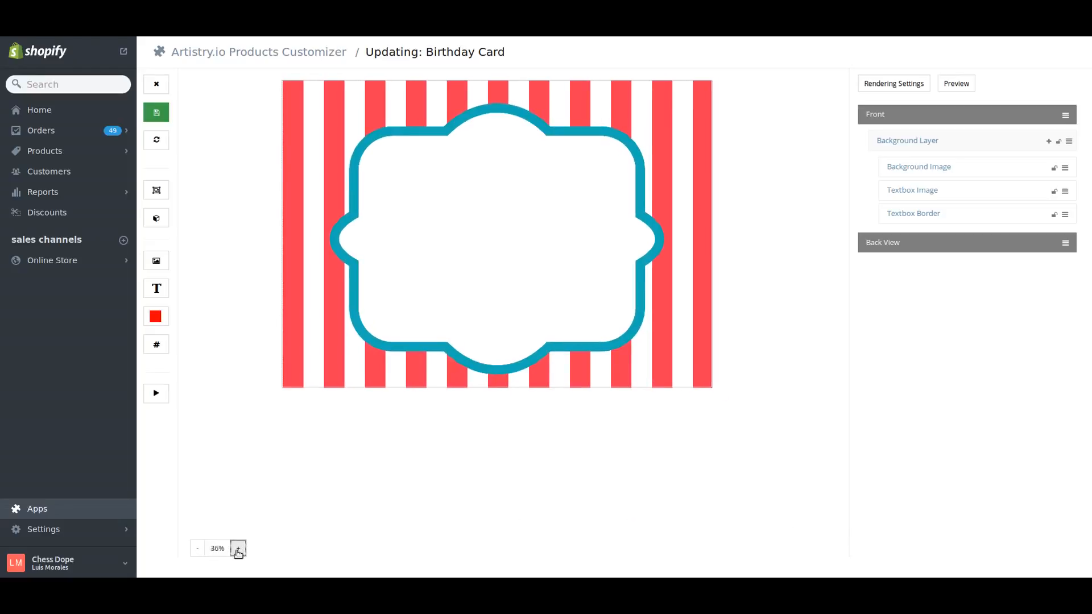
{"action": "left_click", "coordinate": [237, 549]}
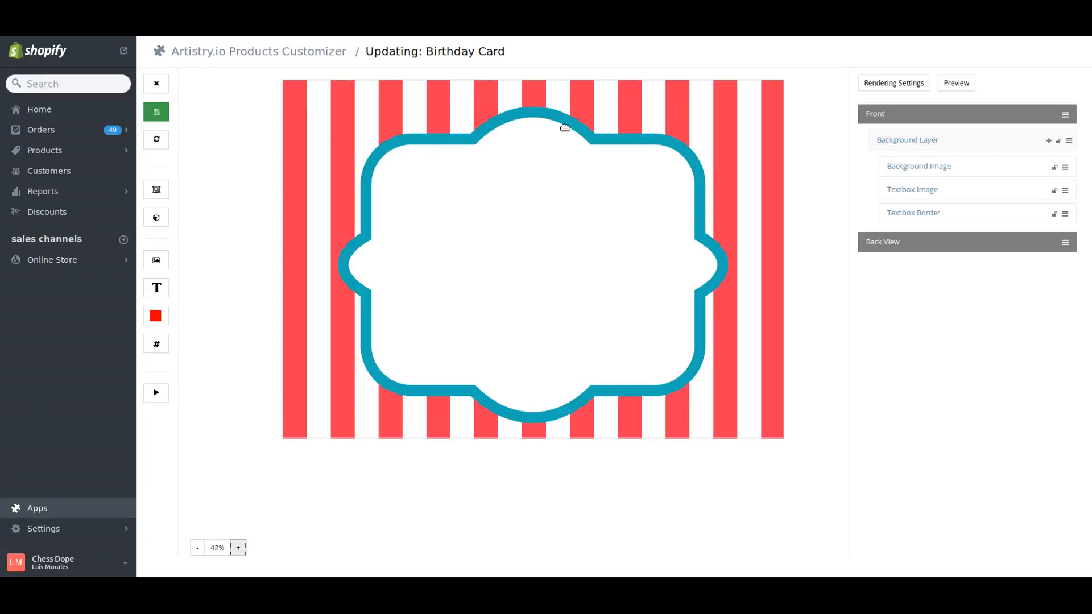
- Scale Textbox Border down to about 1596 by 1140 px, move it over the textbox shape, and check its dimensions
{"action": "left_click_drag", "start_coordinate": [576, 121], "coordinate": [621, 174]}
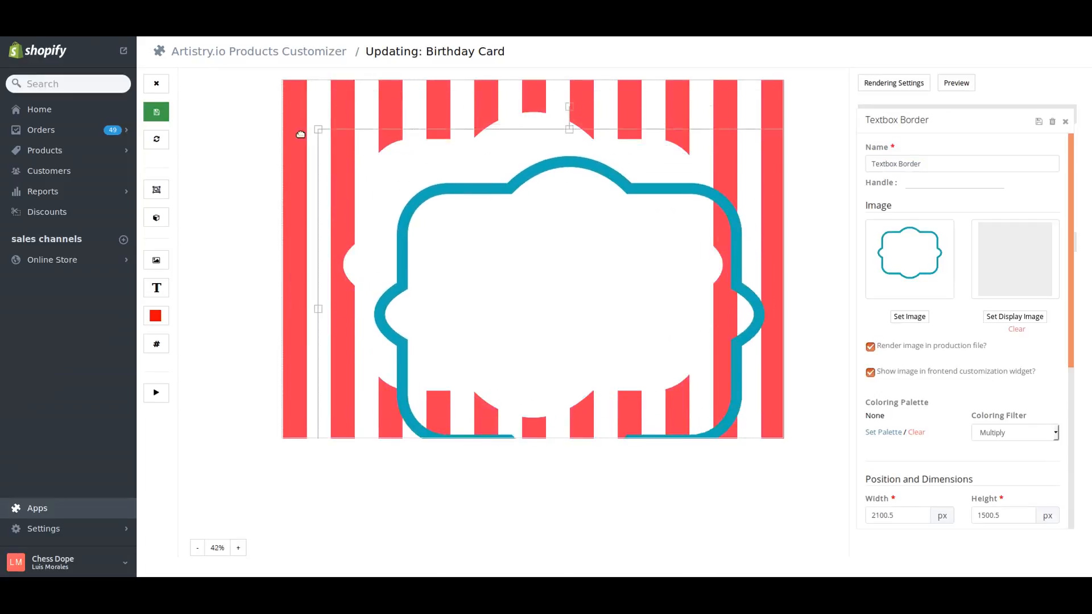
{"action": "left_click_drag", "start_coordinate": [325, 133], "coordinate": [446, 220]}
{"action": "left_click_drag", "start_coordinate": [513, 274], "coordinate": [428, 200]}
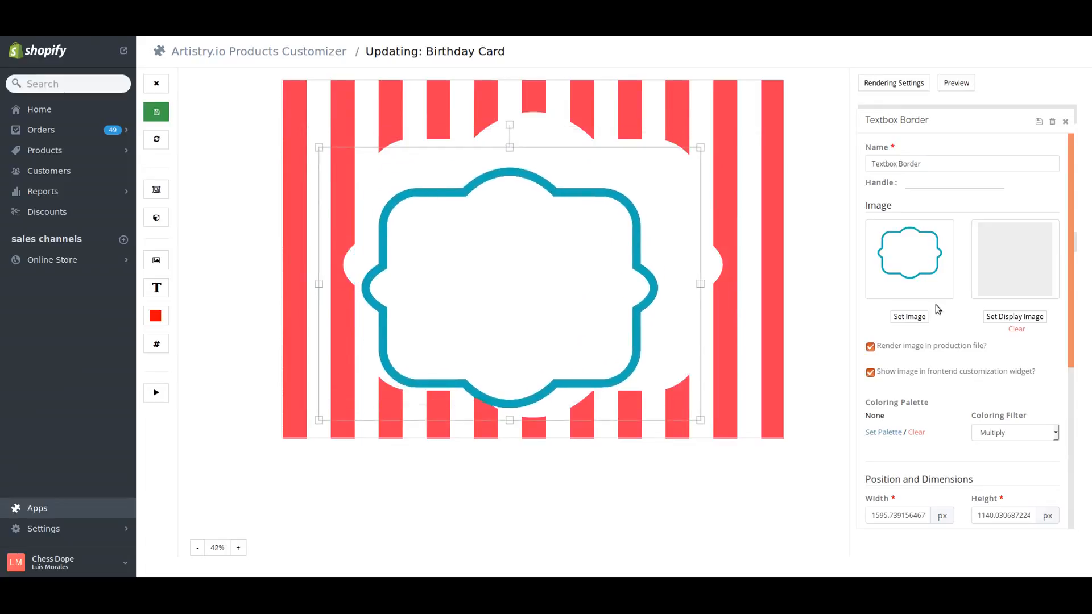
{"action": "scroll", "coordinate": [921, 319], "scroll_direction": "down", "scroll_amount": 4}
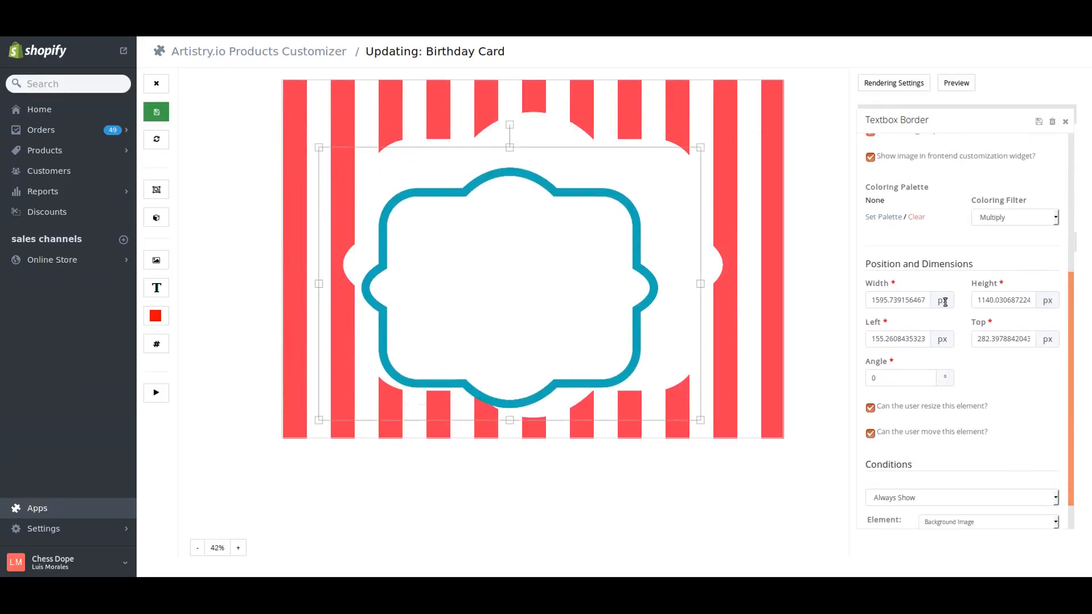
{"action": "double_click", "coordinate": [880, 301]}
{"action": "triple_click", "coordinate": [879, 300]}
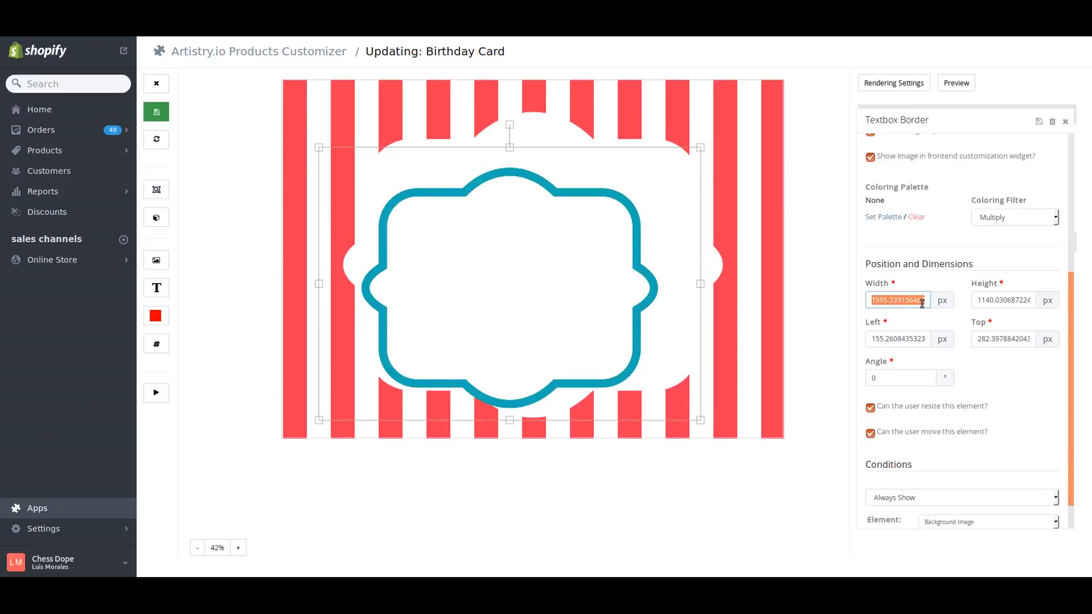
- Enlarge Textbox Border to about 1724 by 1231 px, reposition it within the textbox shape, and close its settings
{"action": "left_click_drag", "start_coordinate": [405, 205], "coordinate": [300, 89]}
{"action": "left_click_drag", "start_coordinate": [419, 147], "coordinate": [435, 170]}
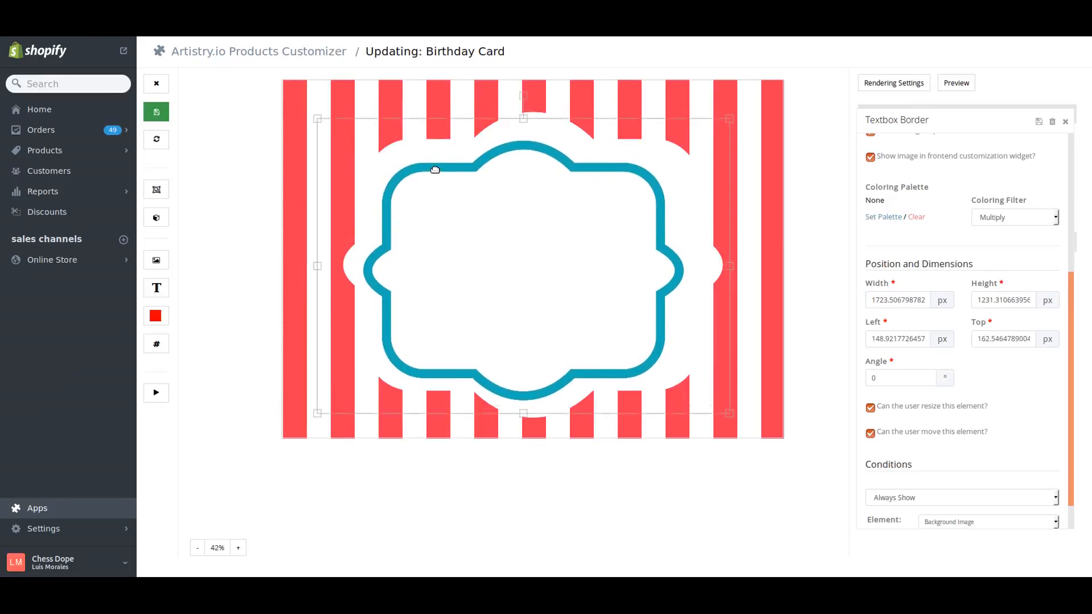
{"action": "left_click", "coordinate": [1065, 122]}
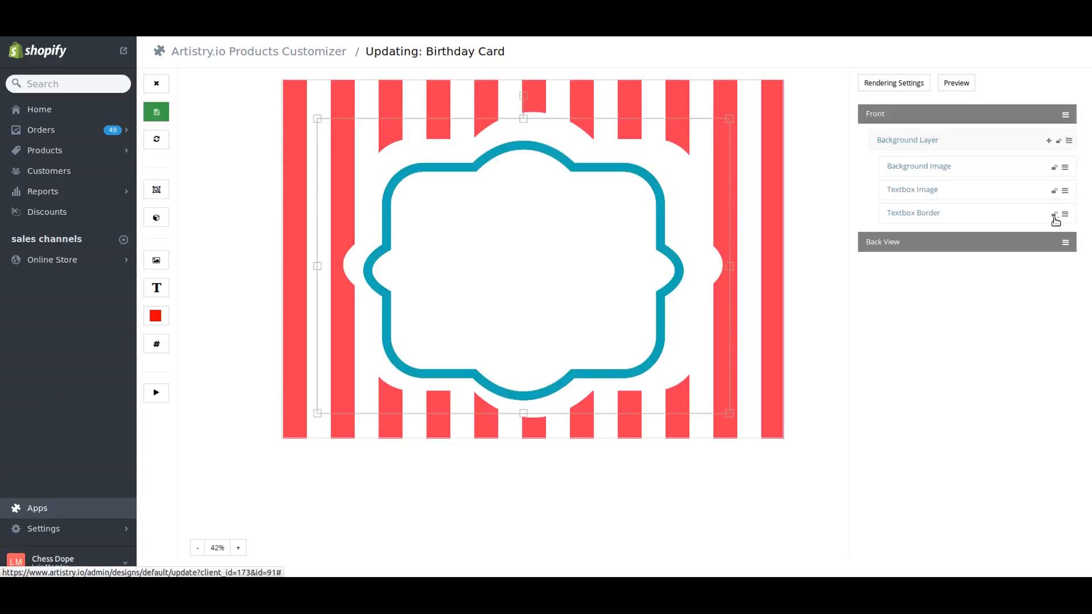
- With Textbox Border locked, scale Textbox Image to about 1847 by 1320 px, align it behind the border, and save it
{"action": "left_click_drag", "start_coordinate": [480, 137], "coordinate": [514, 169]}
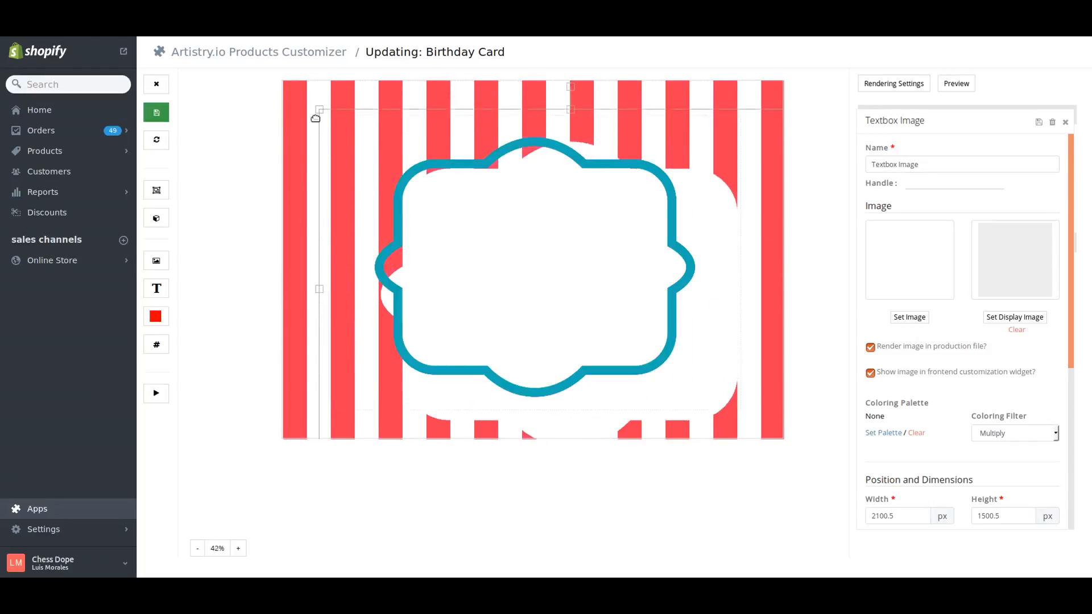
{"action": "left_click_drag", "start_coordinate": [324, 117], "coordinate": [394, 162]}
{"action": "left_click_drag", "start_coordinate": [516, 249], "coordinate": [452, 199]}
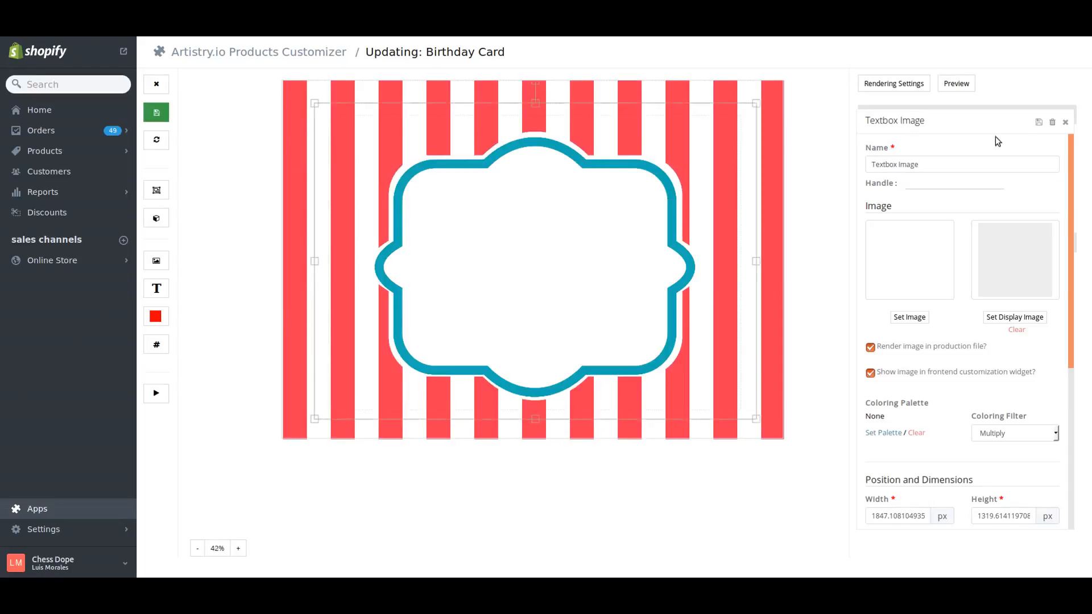
{"action": "left_click", "coordinate": [1039, 121]}
{"action": "left_click", "coordinate": [1065, 124]}
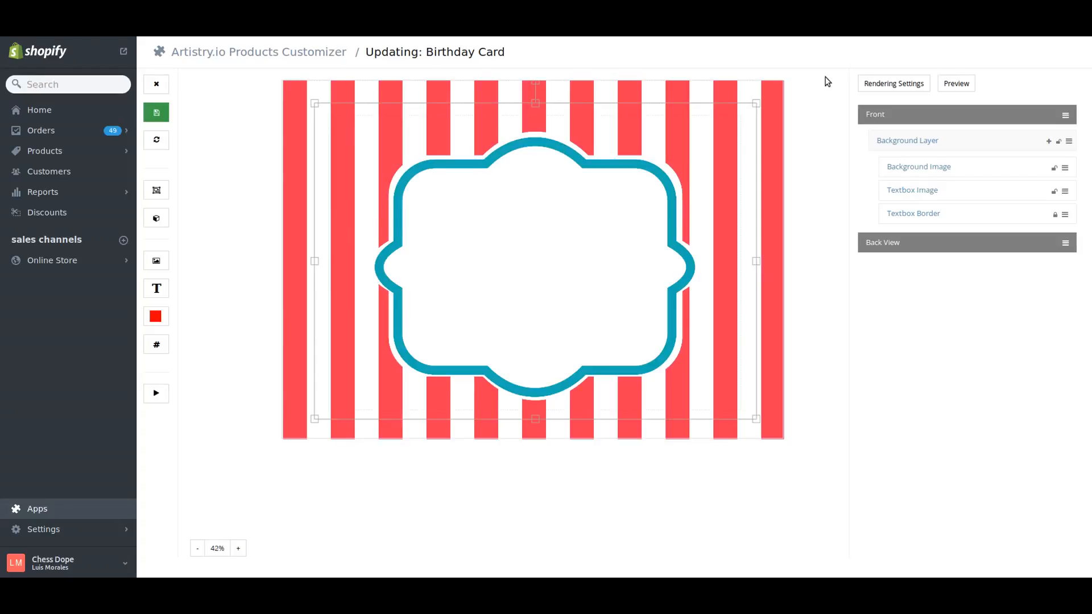
- Permanently delete the Textbox Border element and all its options from the Background Layer
{"action": "left_click", "coordinate": [912, 219]}
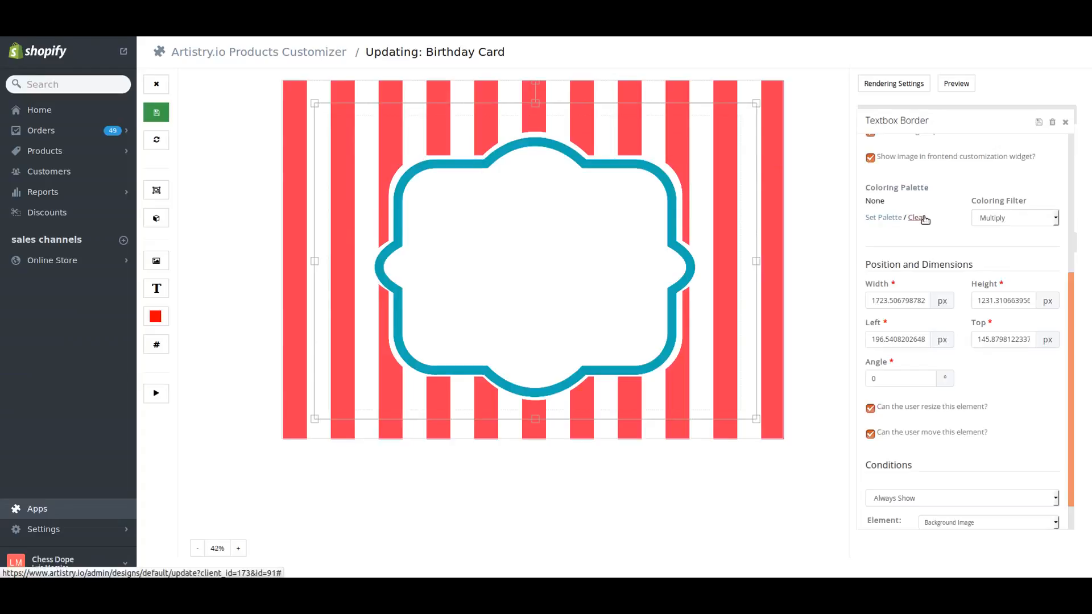
{"action": "scroll", "coordinate": [985, 227], "scroll_direction": "up", "scroll_amount": 4}
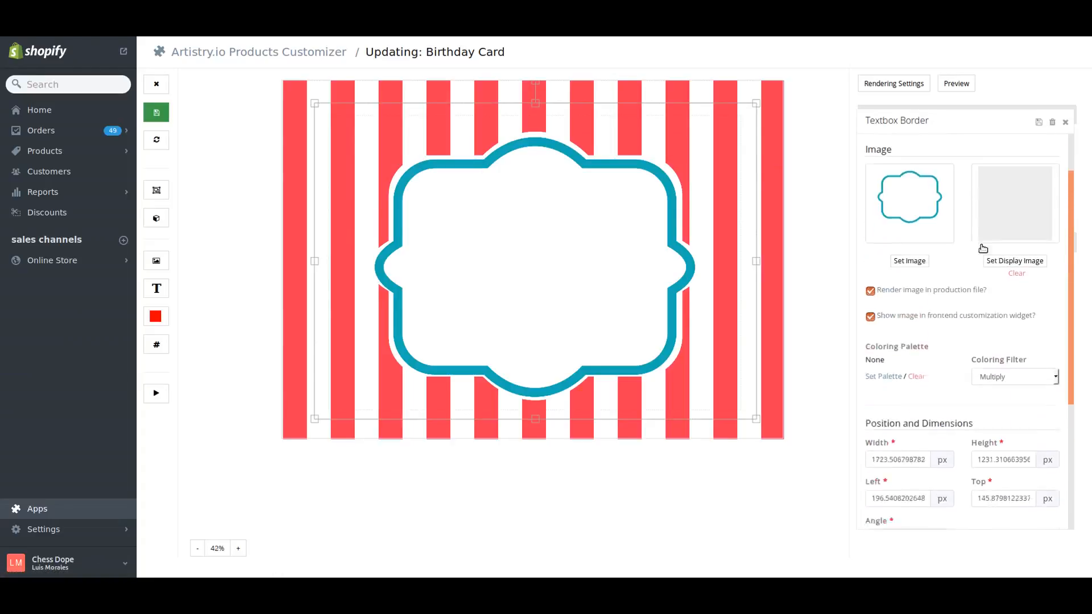
{"action": "left_click", "coordinate": [1052, 123]}
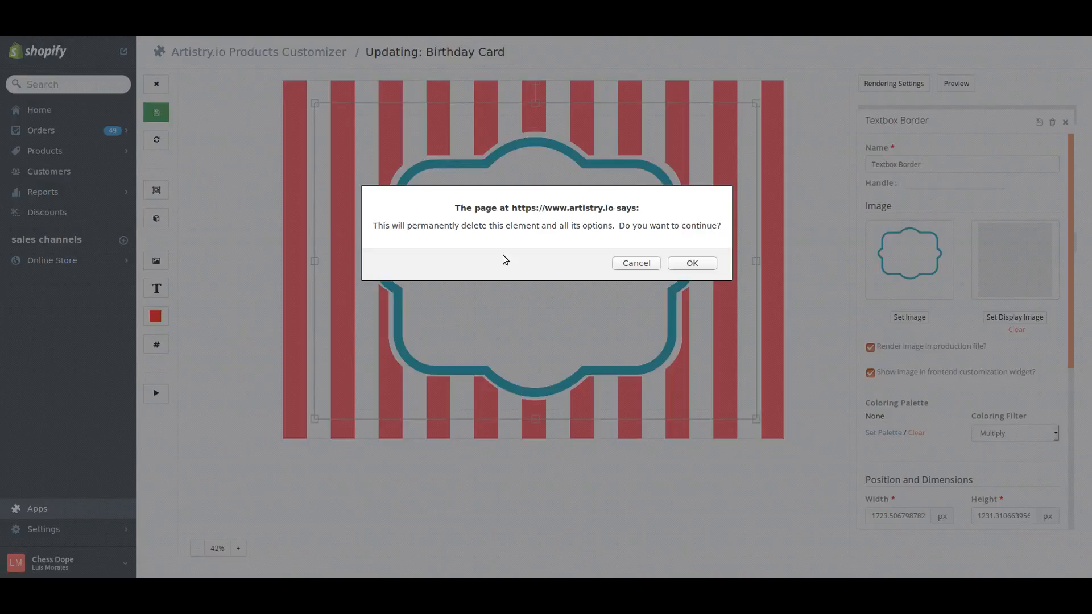
{"action": "left_click", "coordinate": [688, 264]}
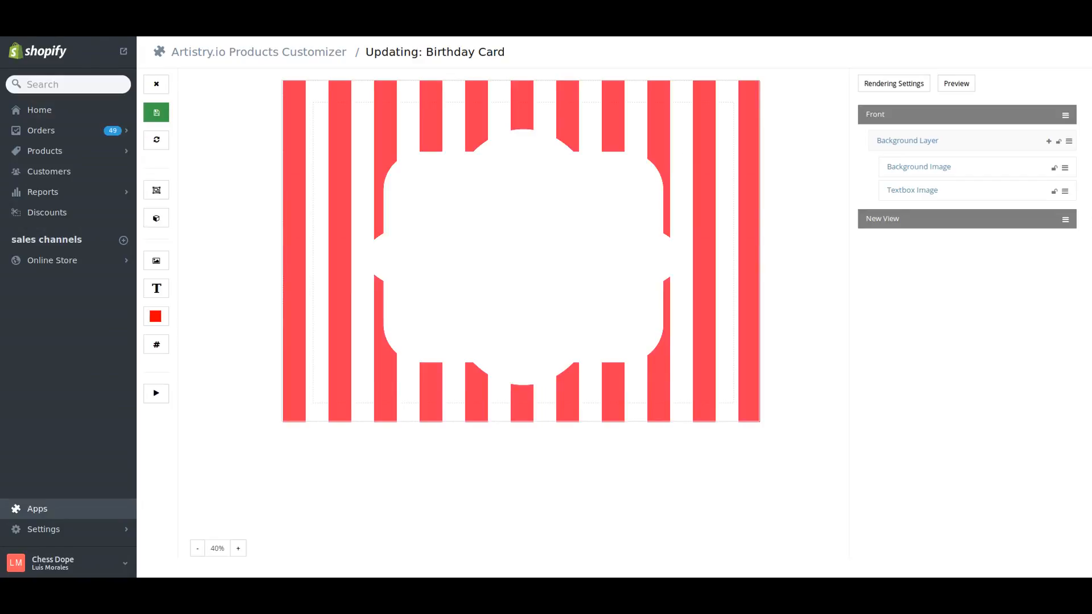
- Set the product's rendering template to 10" x 9" Design Area and close the rendering settings
{"action": "left_click", "coordinate": [895, 85]}
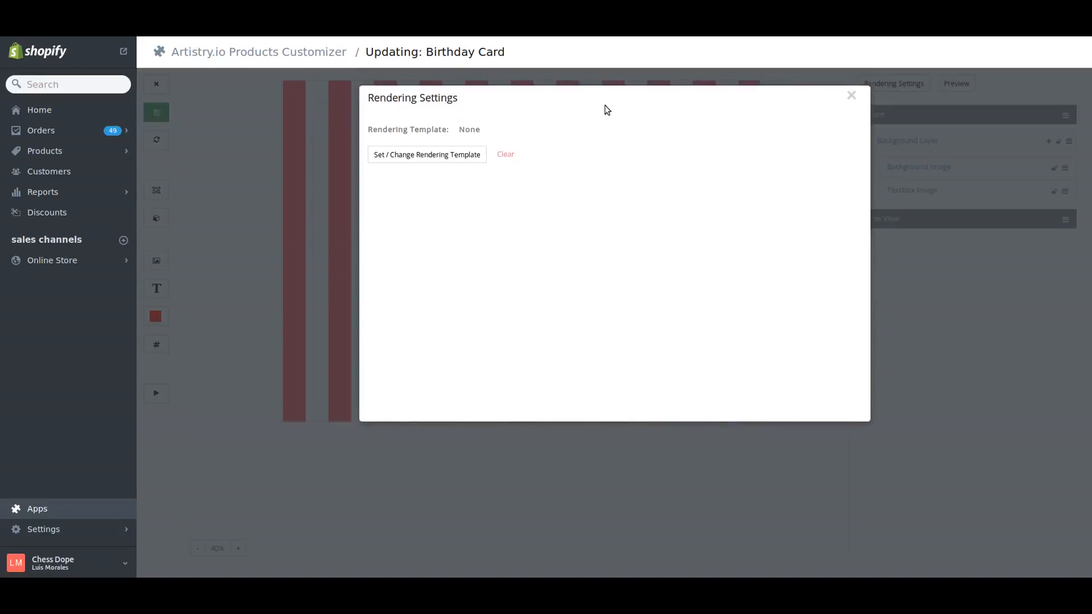
{"action": "left_click", "coordinate": [392, 154]}
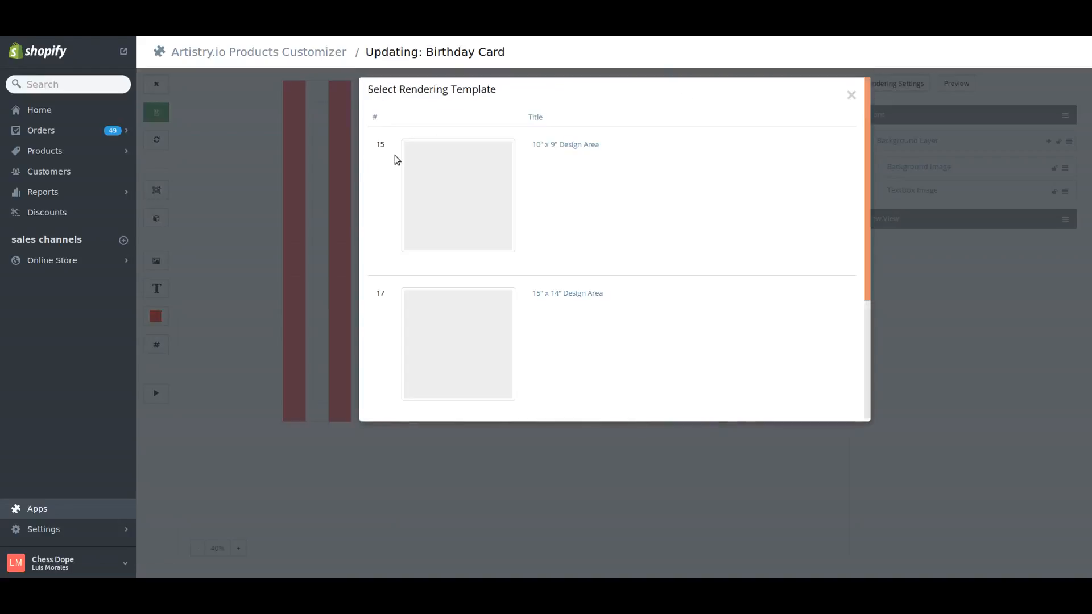
{"action": "left_click", "coordinate": [555, 149]}
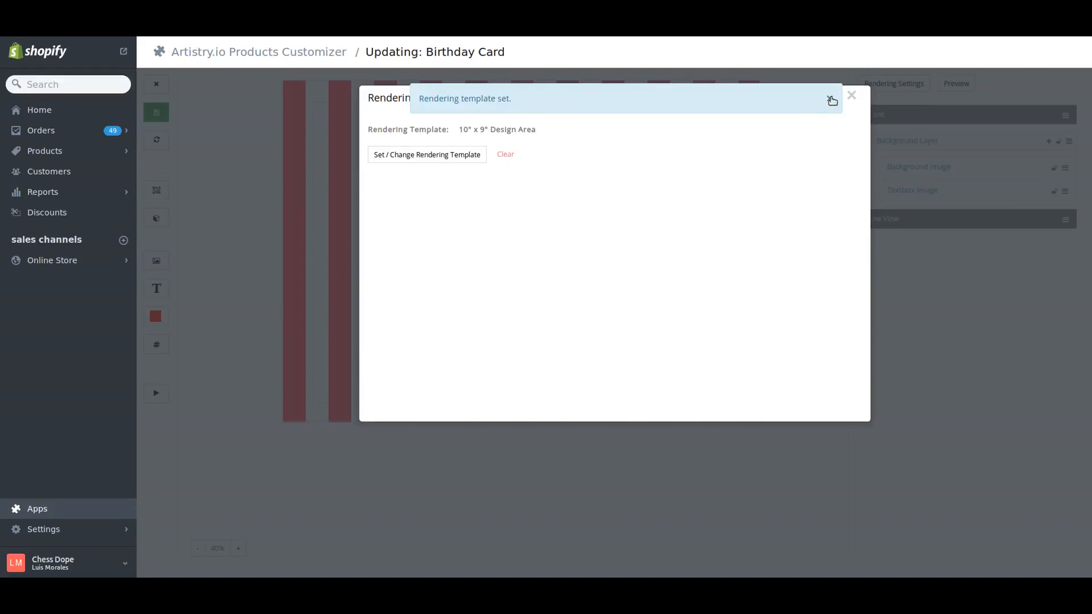
{"action": "left_click", "coordinate": [830, 100]}
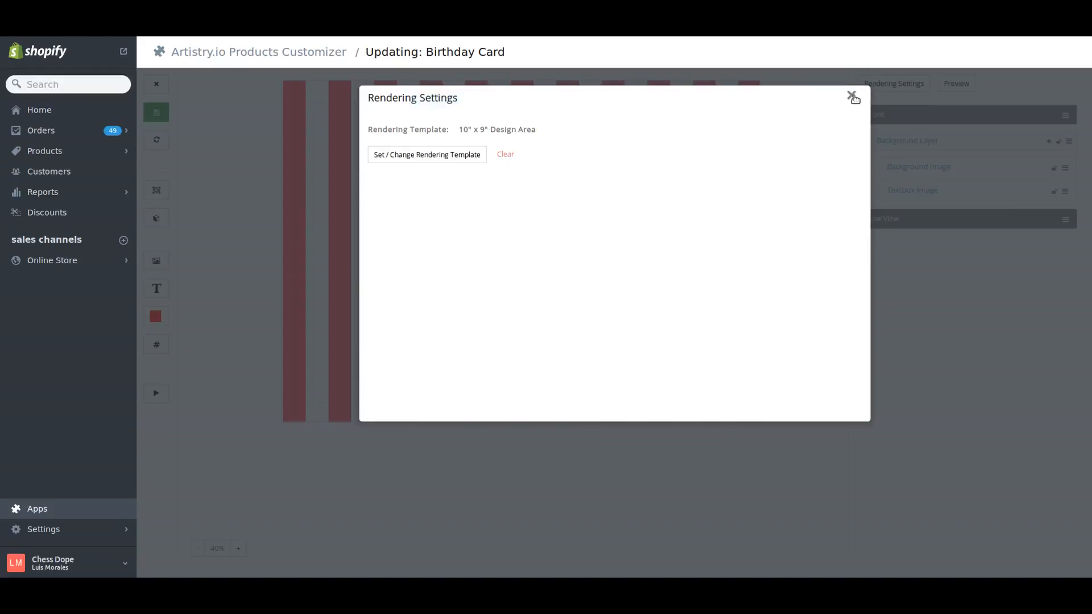
{"action": "left_click", "coordinate": [852, 96]}
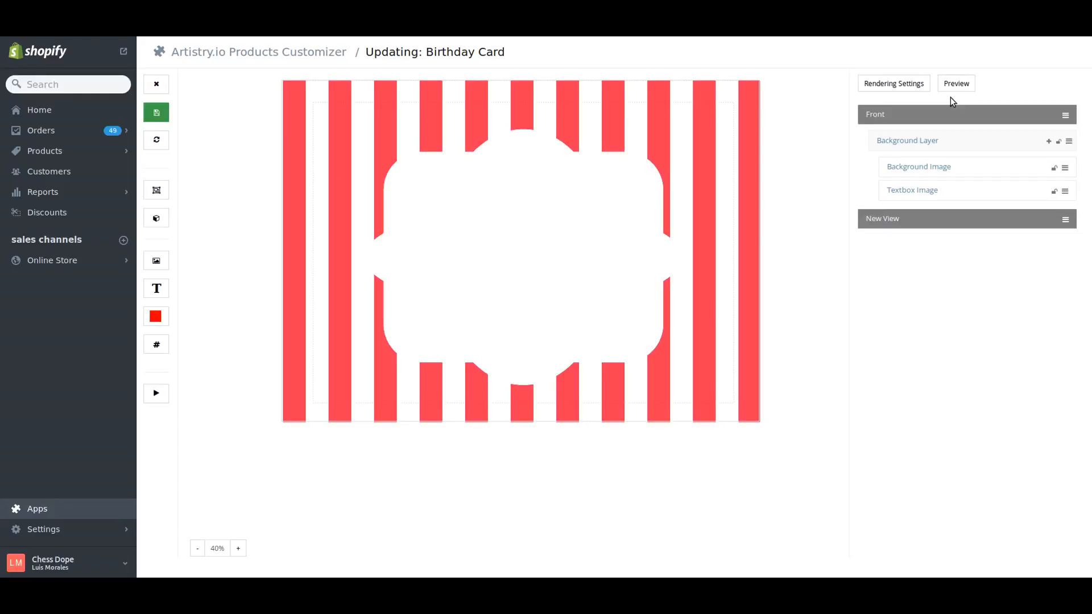
- Preview the Birthday Card as shoppers see it, examine its Front view, and return to the template editor
{"action": "left_click", "coordinate": [956, 85]}
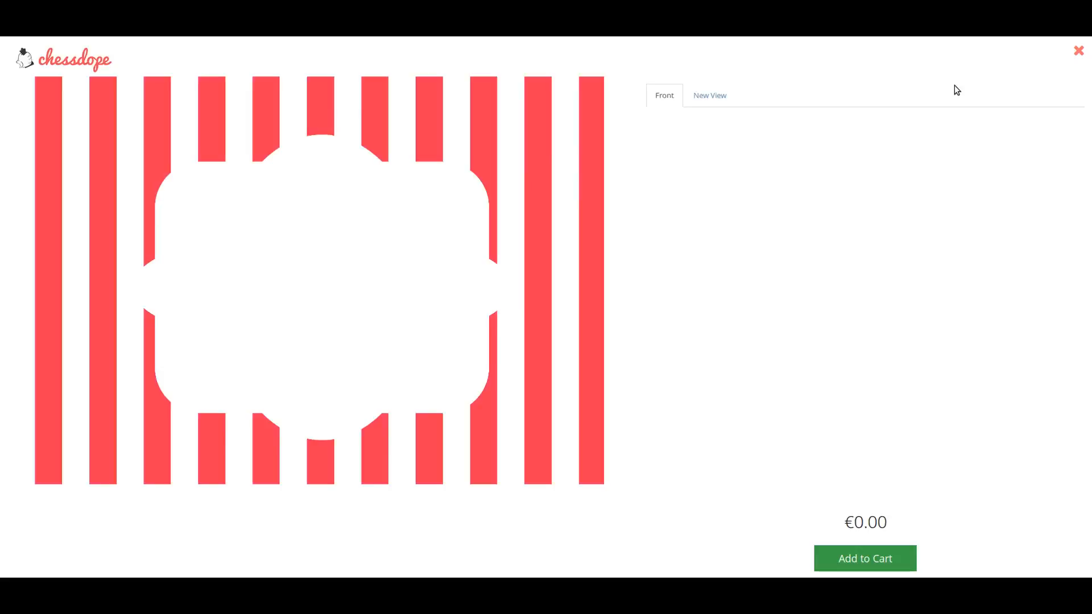
{"action": "left_click_drag", "start_coordinate": [335, 366], "coordinate": [348, 354]}
{"action": "left_click", "coordinate": [1078, 50]}
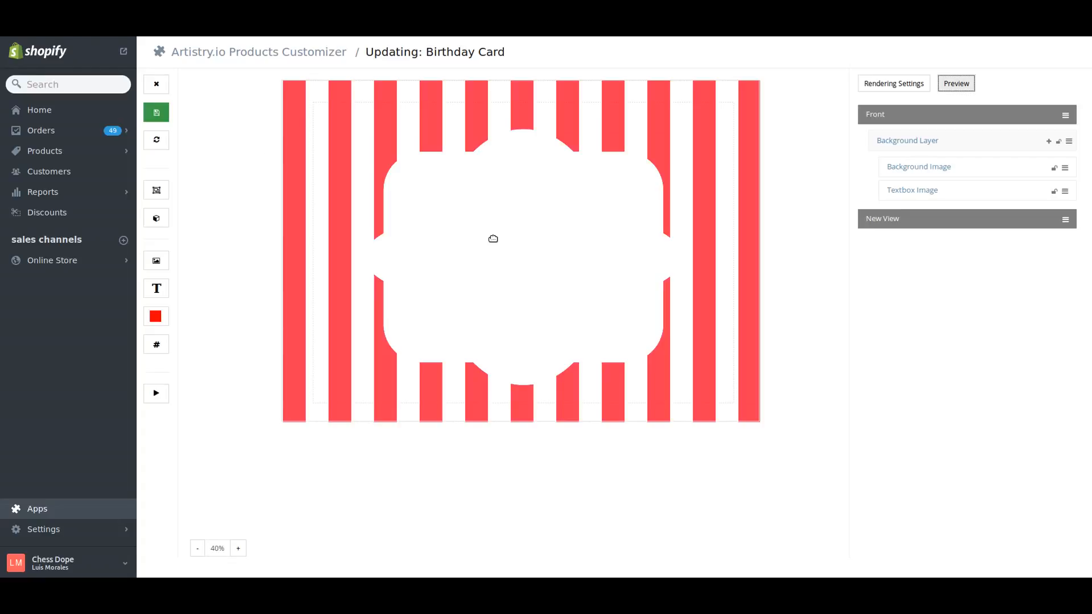